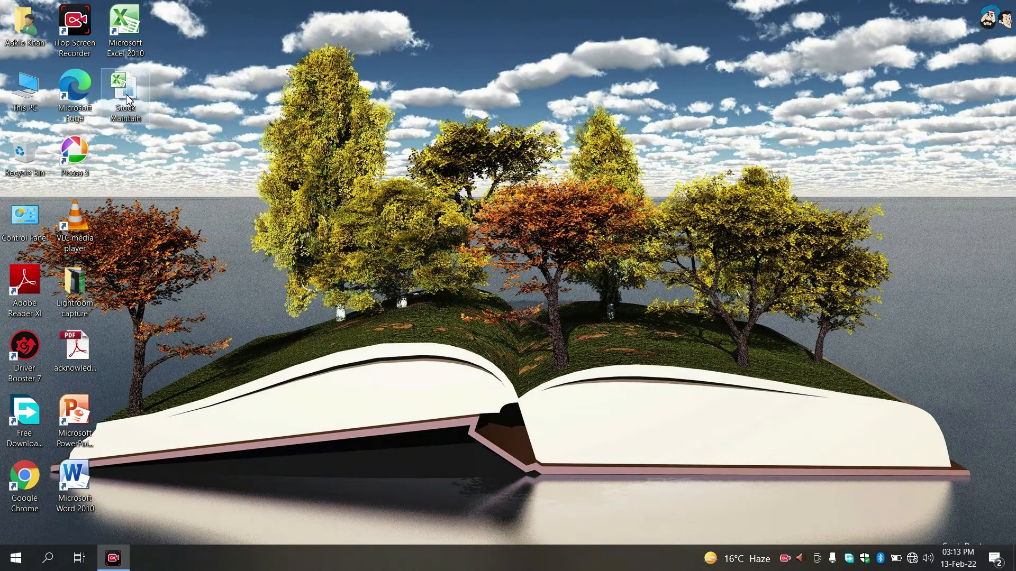
Step: Open the Stock Maintain workbook and look through the Fan, Cooler, L.E.D, Air Conditioner and Television sheets
double_click(127, 100)
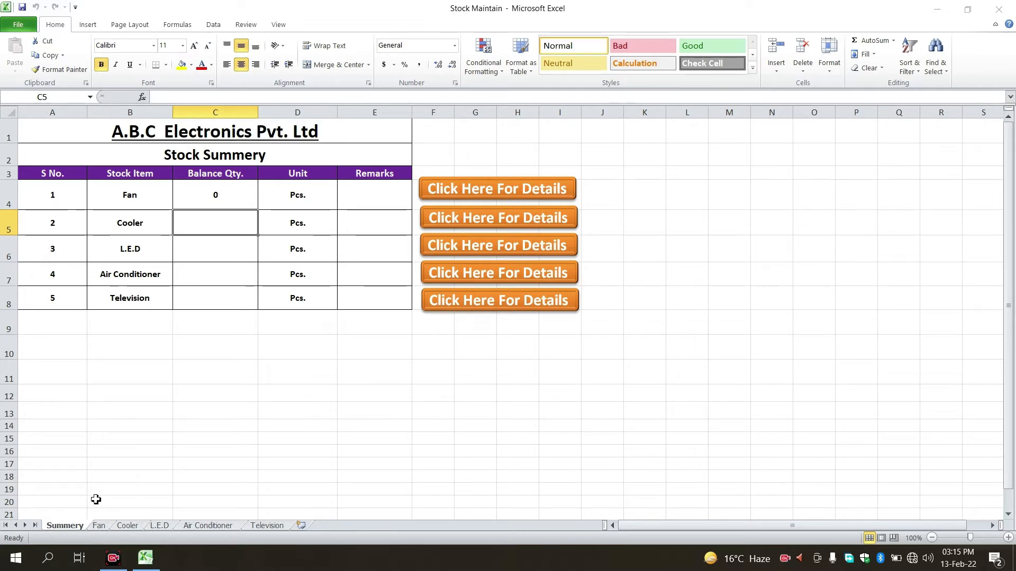
click(99, 526)
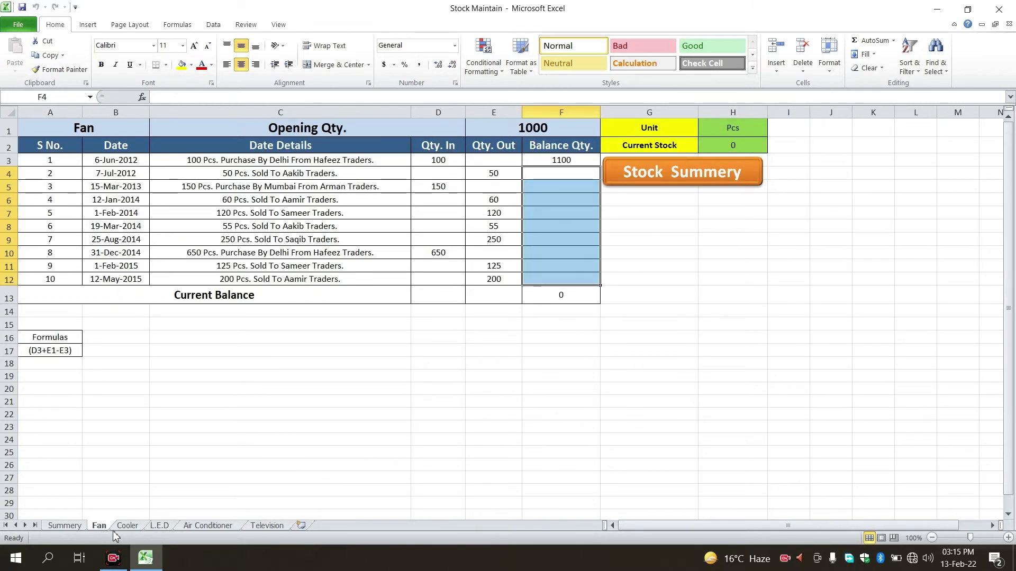
click(130, 528)
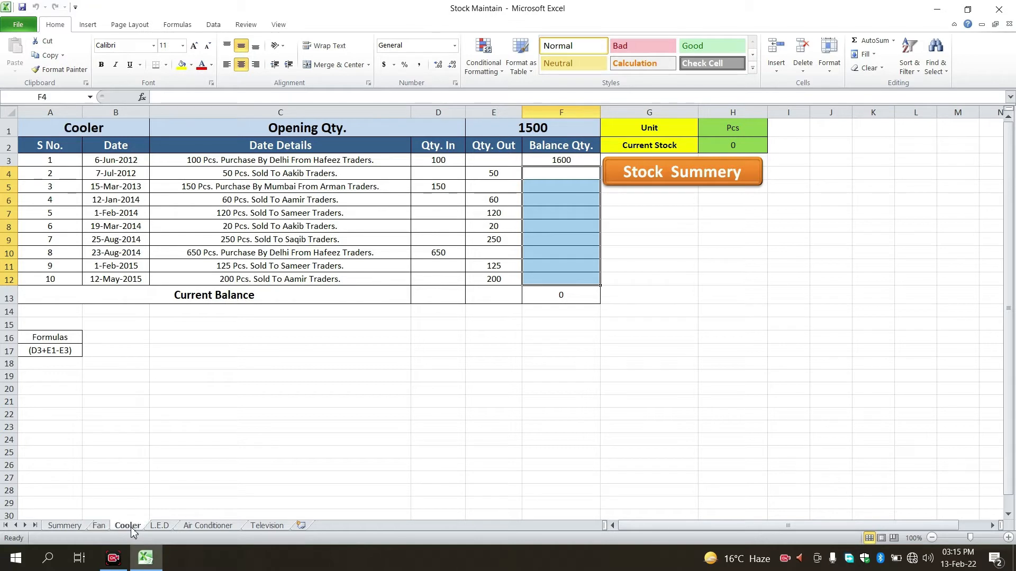
click(164, 527)
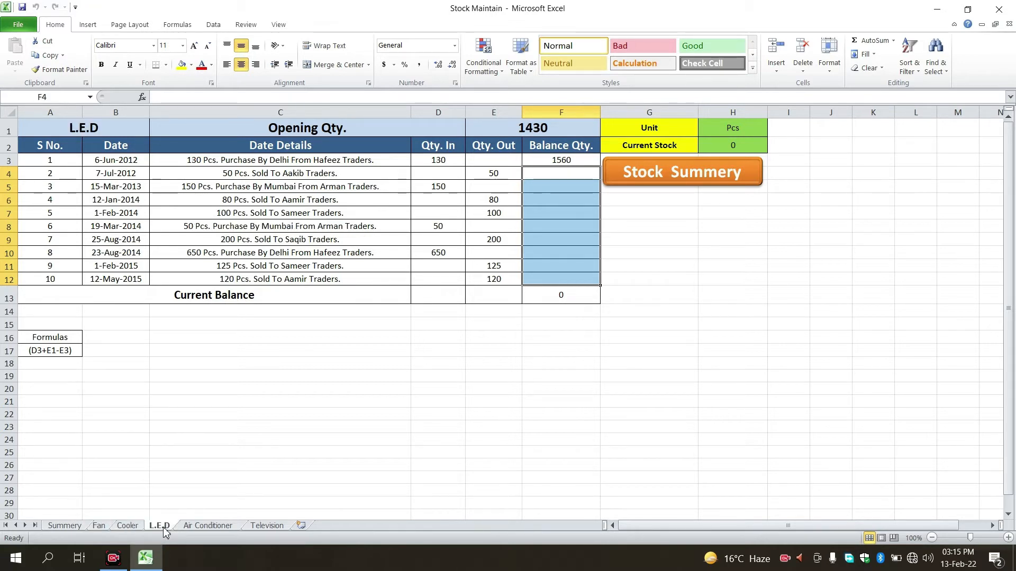
click(206, 529)
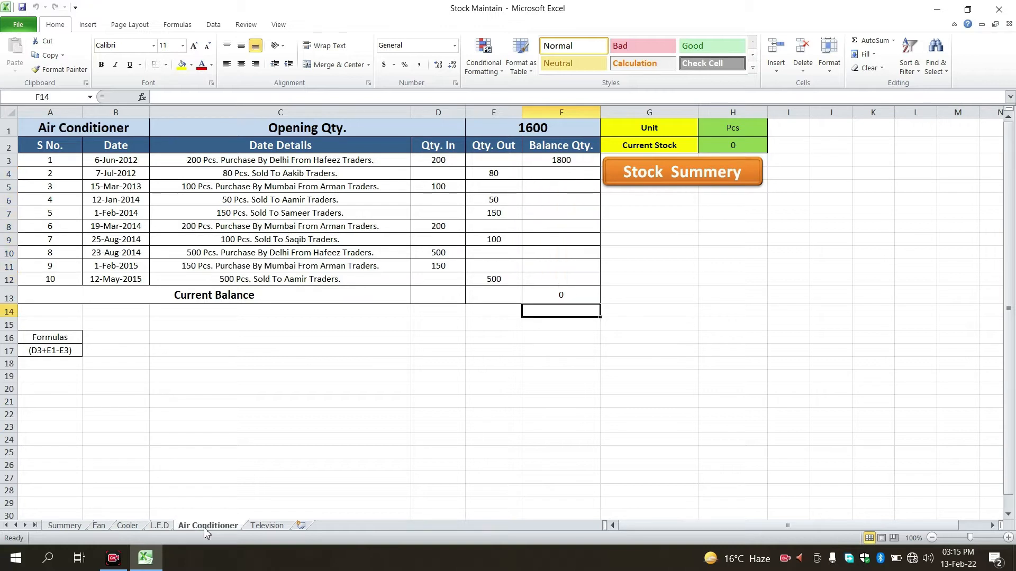
click(268, 527)
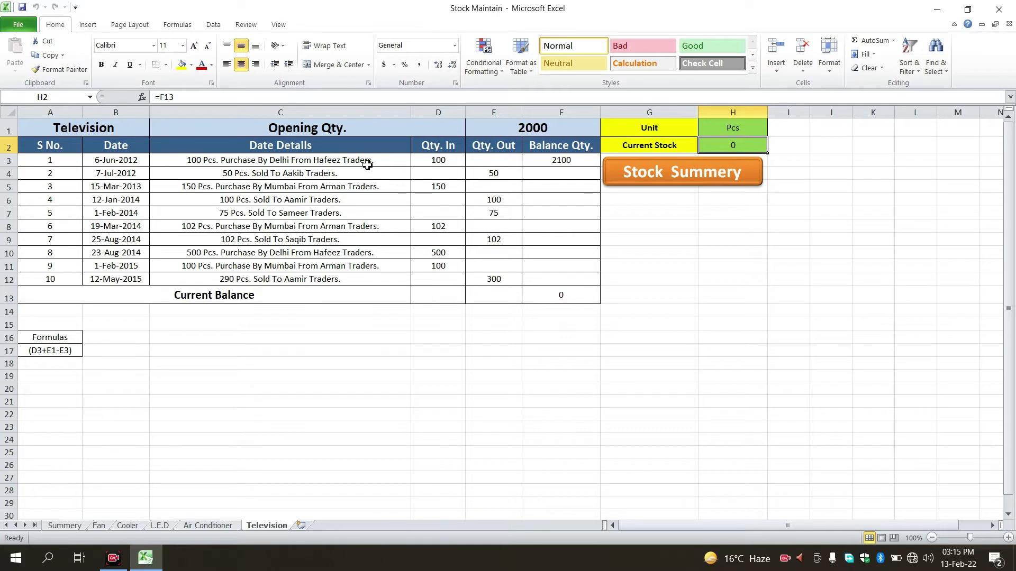
Step: Examine the Television sheet's first Qty. In and Qty. Out entries and opening quantity, and the Fan balance formula on the Summery sheet
click(450, 163)
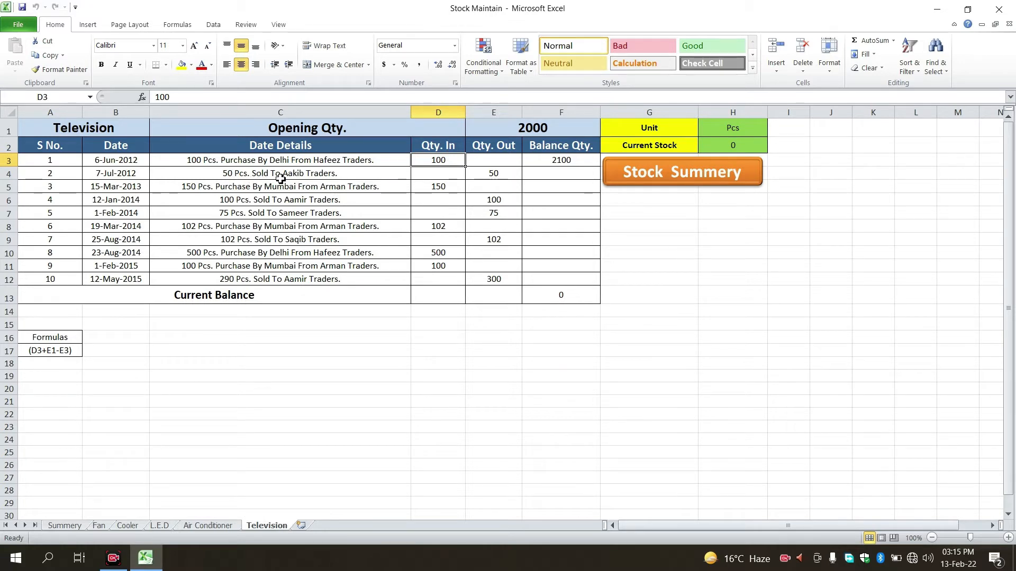
click(502, 175)
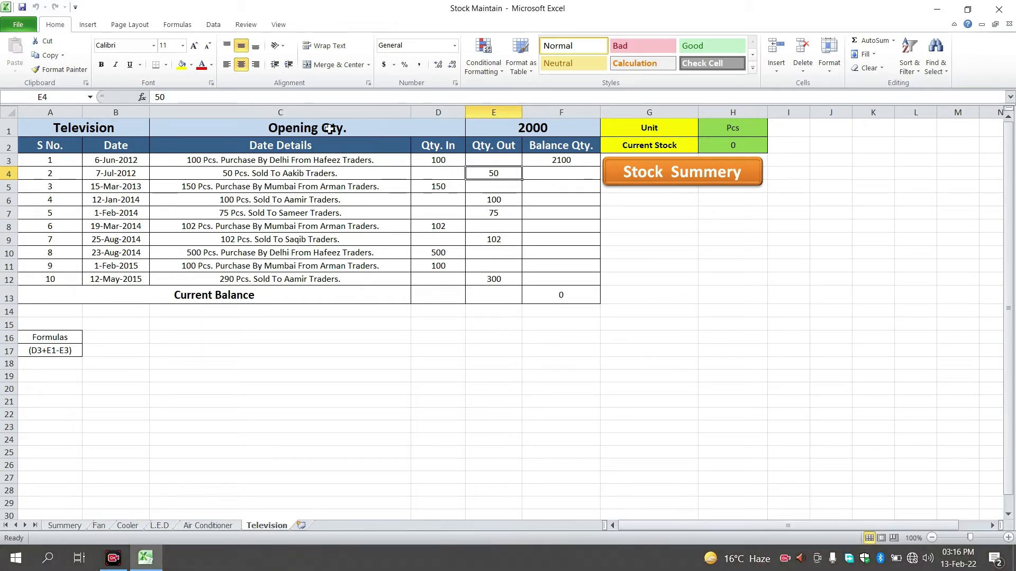
click(500, 127)
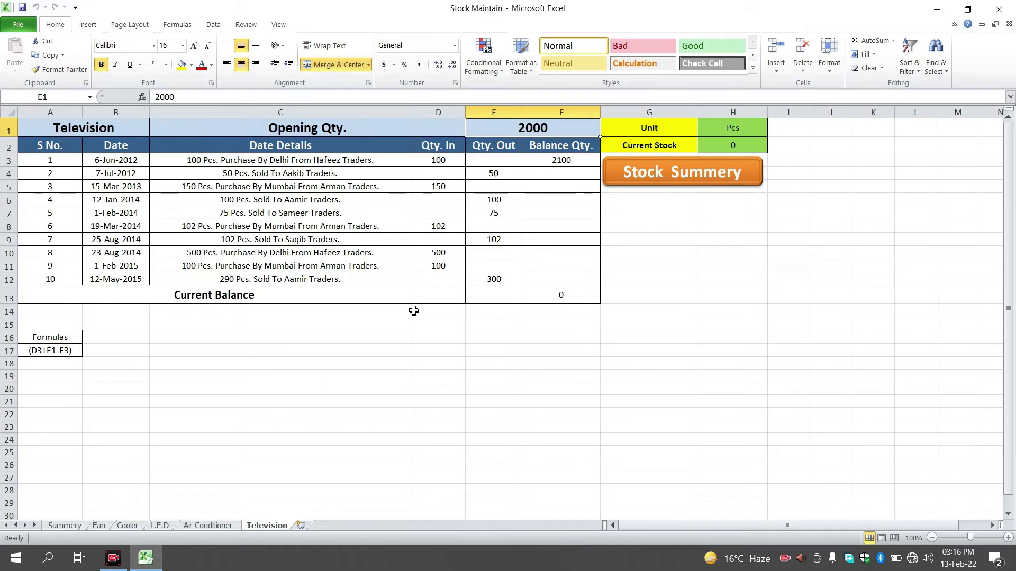
click(68, 526)
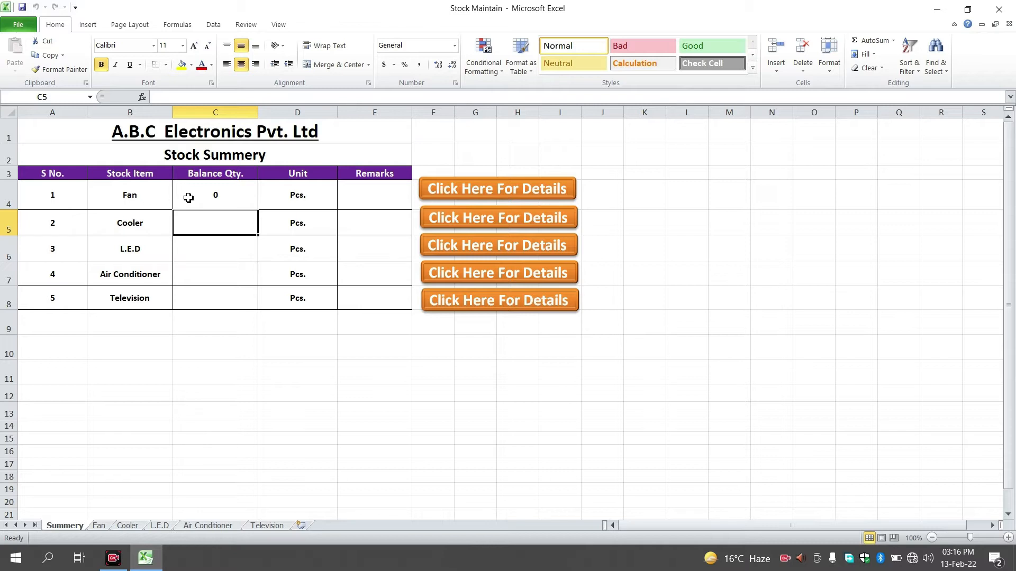
click(206, 196)
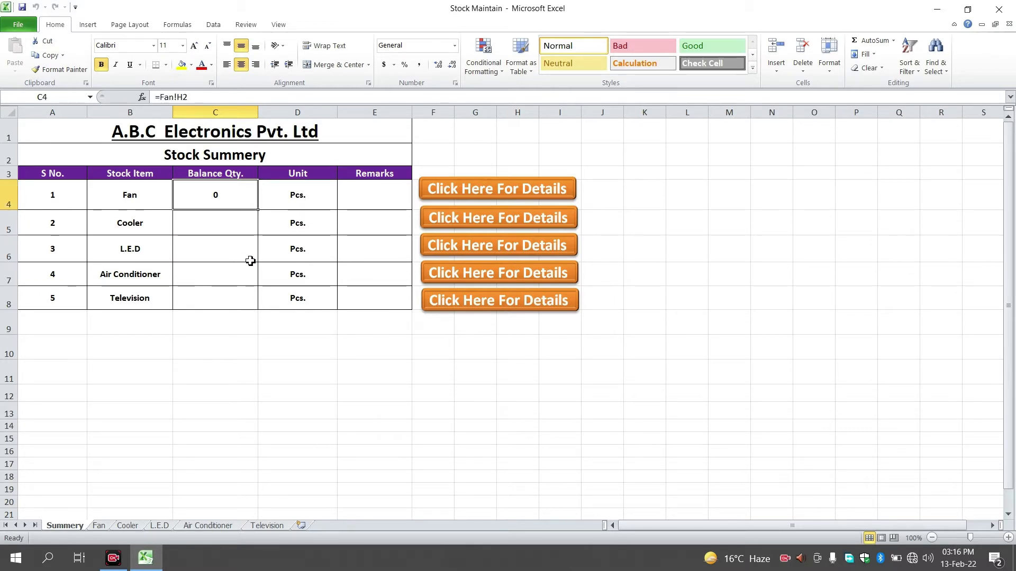
Step: On the Fan sheet, check the opening quantity and clear the existing Balance Qty. formula in F3
click(100, 526)
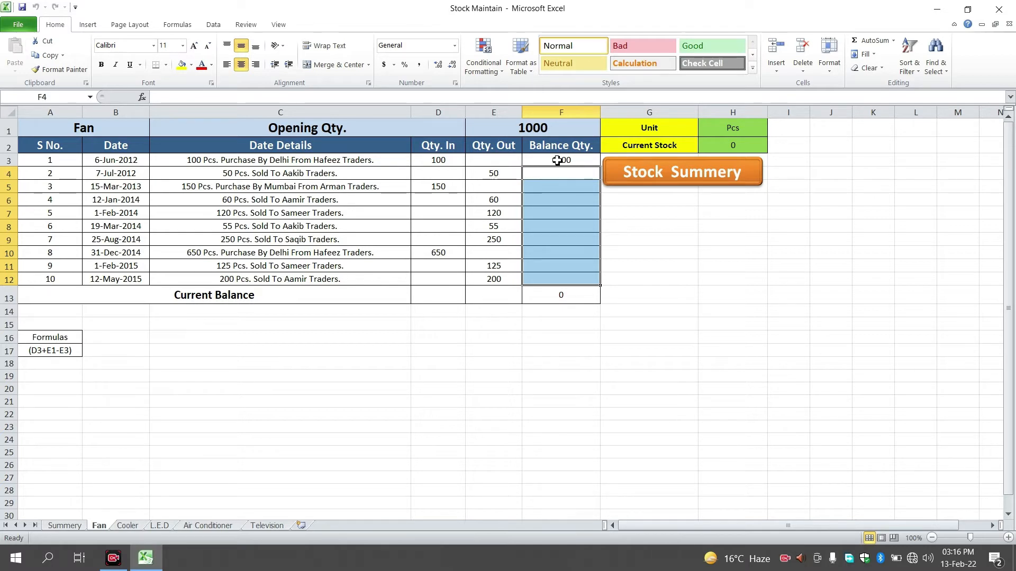
click(523, 131)
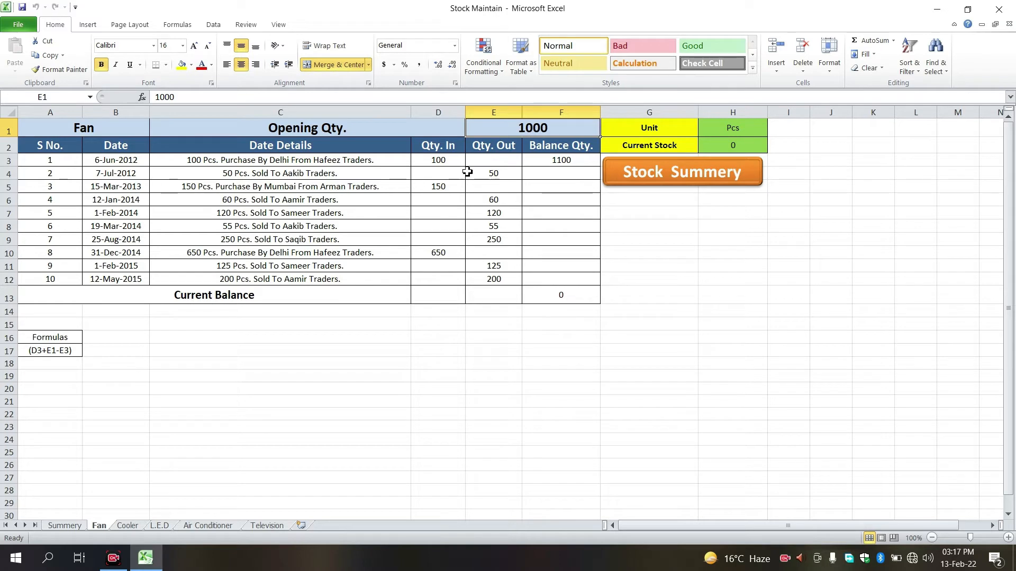
click(566, 162)
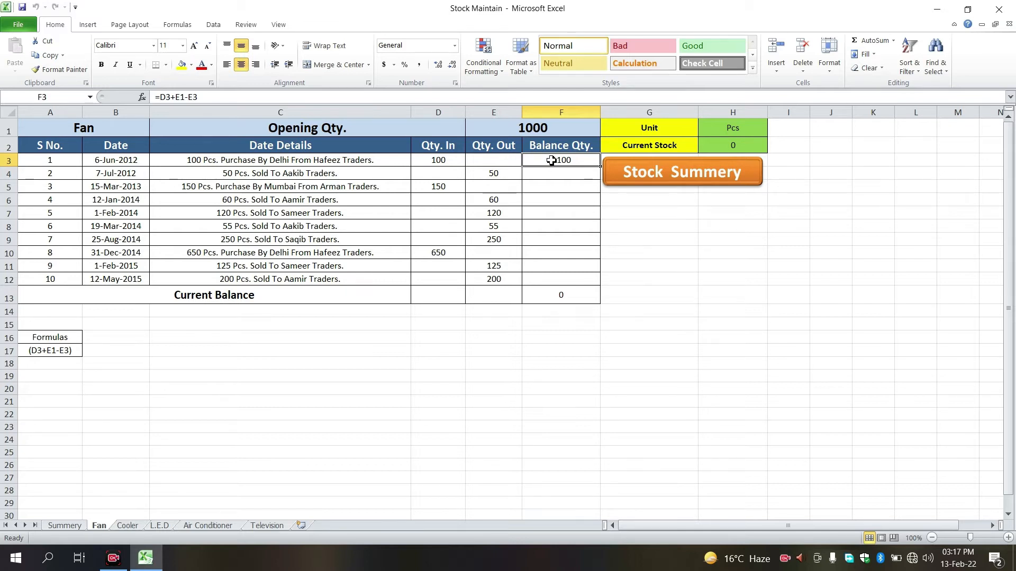
key(Delete)
Step: Enter the formula =(E1+D3-E3) in F3 to compute the first Fan balance from the opening quantity
text(=)
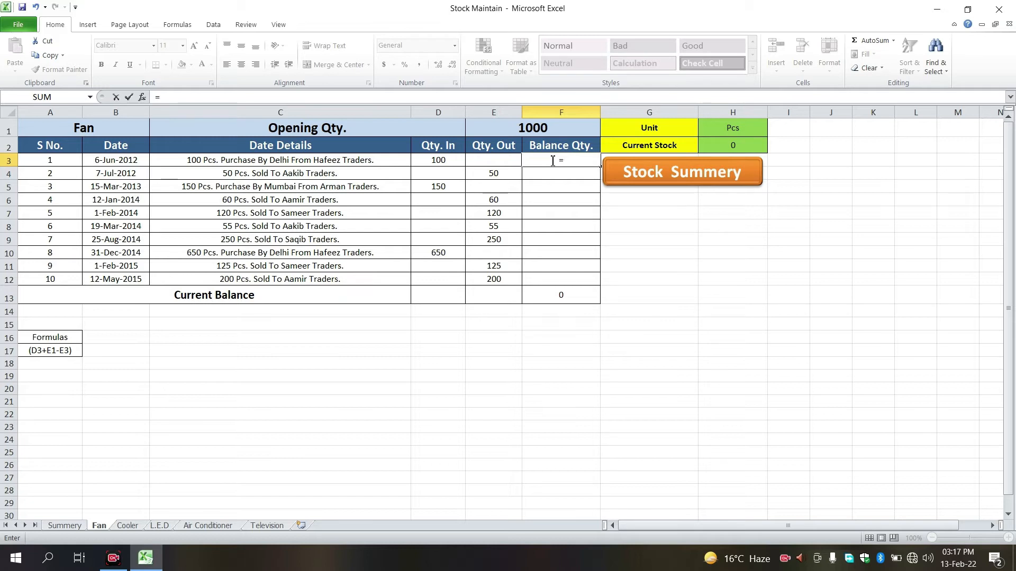
text(()
click(503, 126)
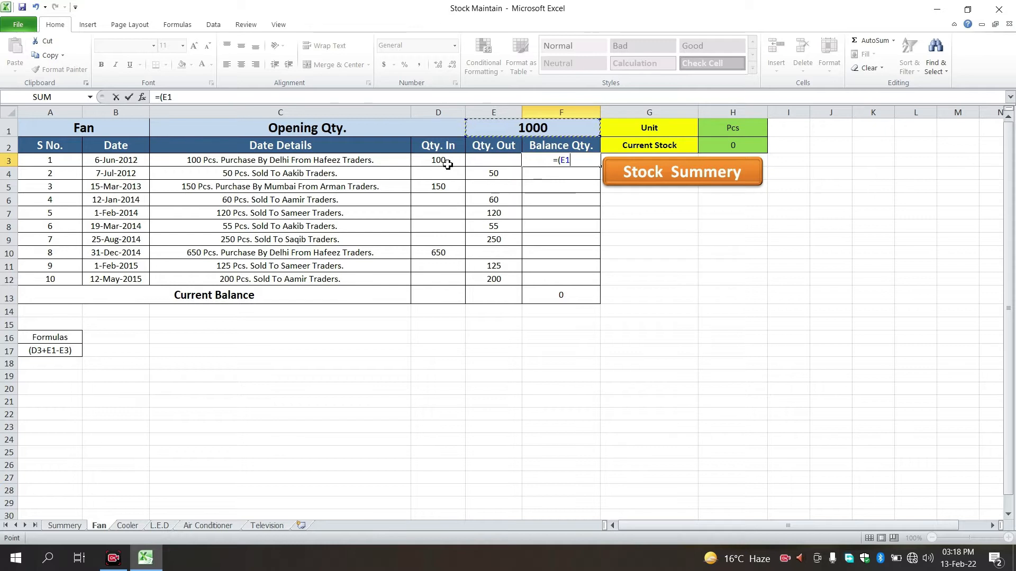
text(+)
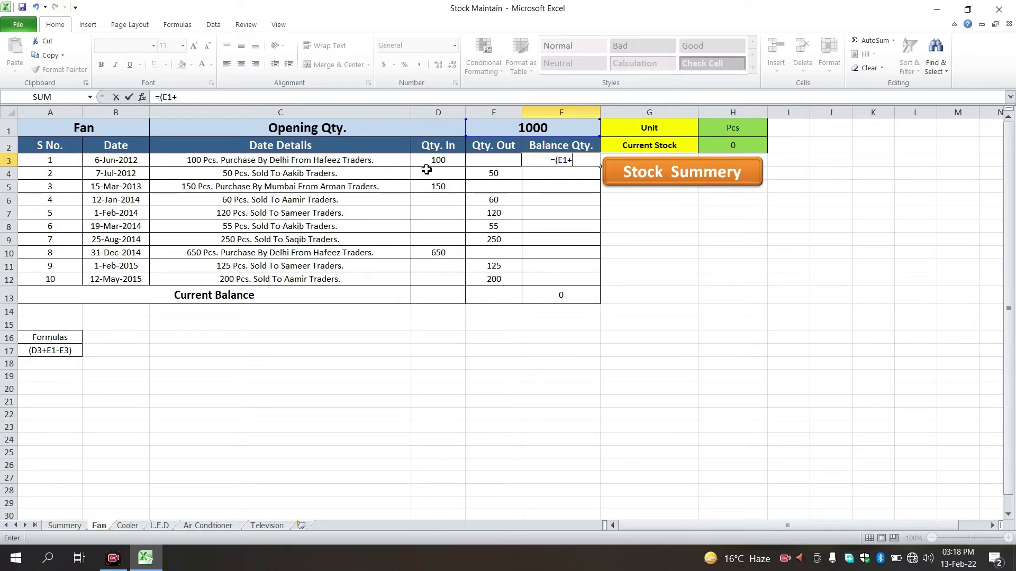
text(d3)
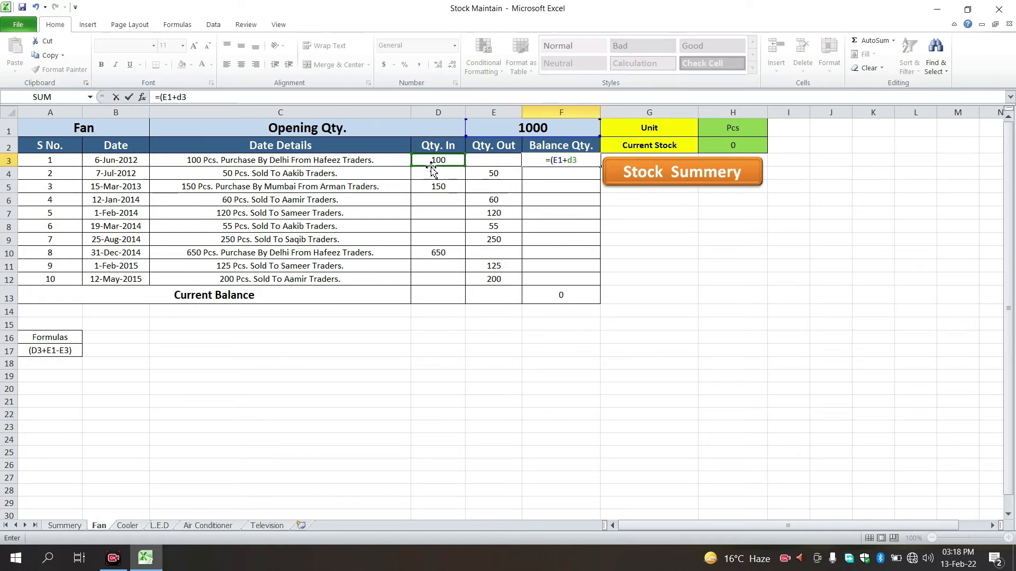
key(BackSpace)
key(BackSpace)
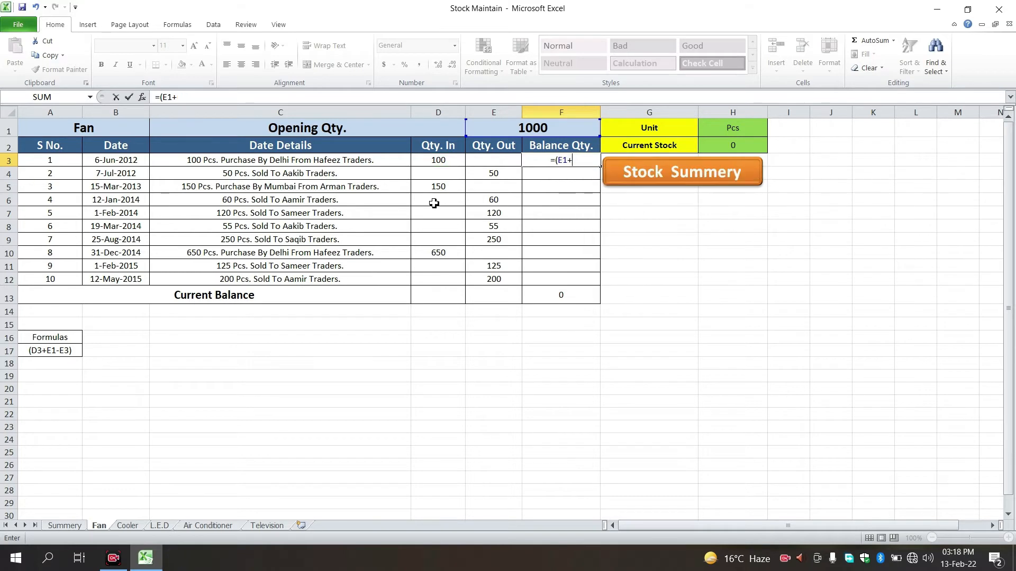
click(433, 160)
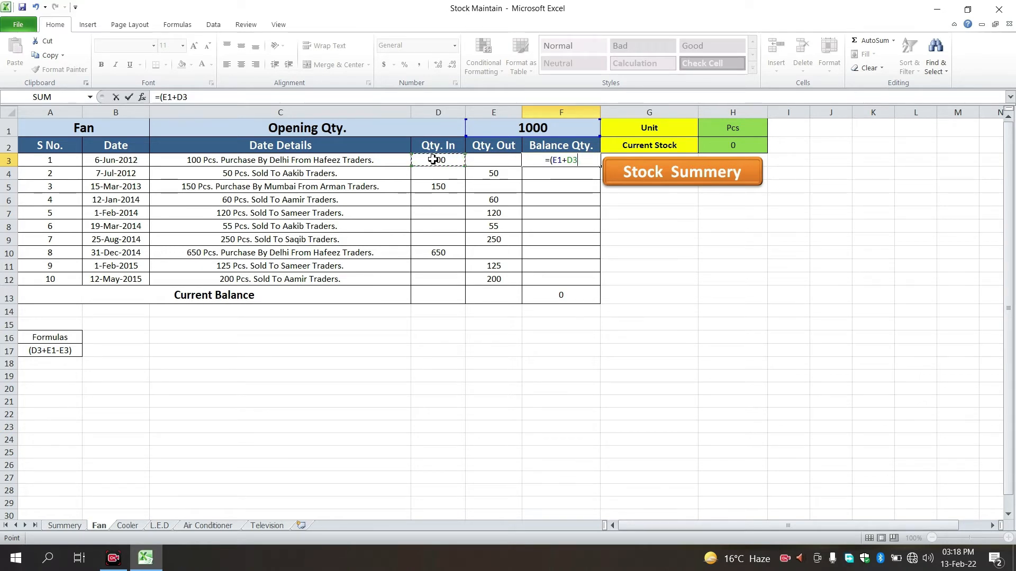
text(-)
click(497, 162)
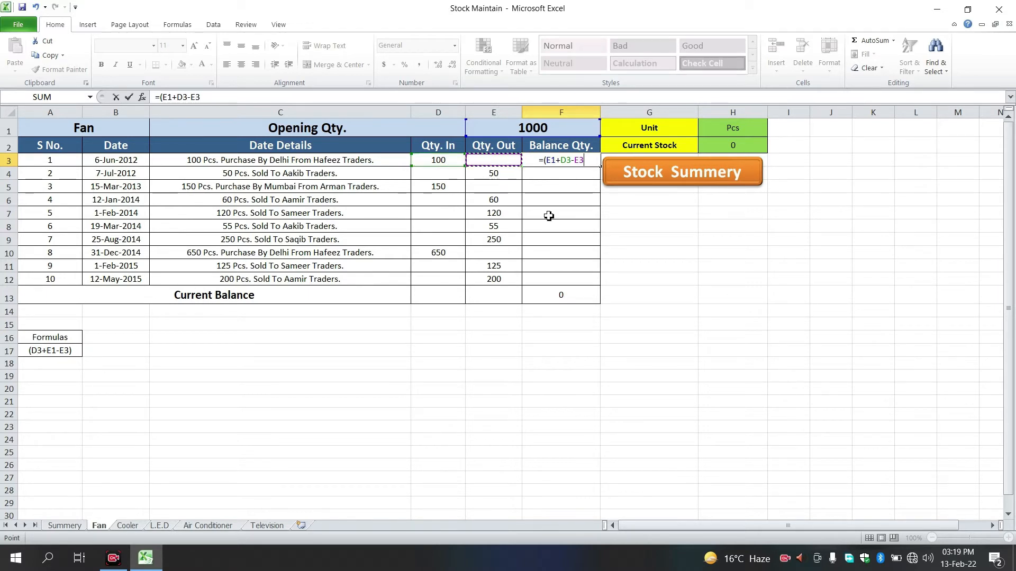
text())
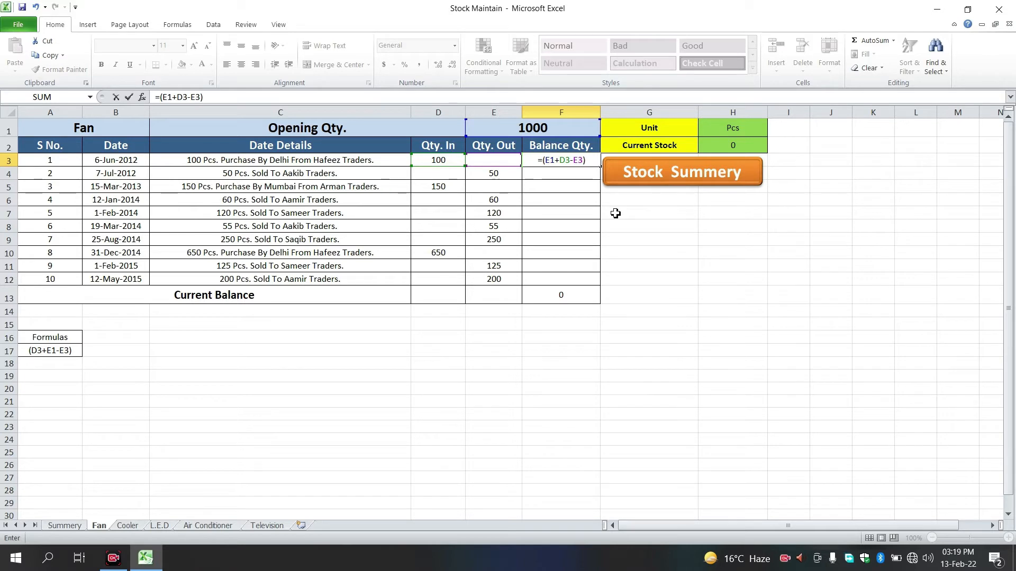
key(Return)
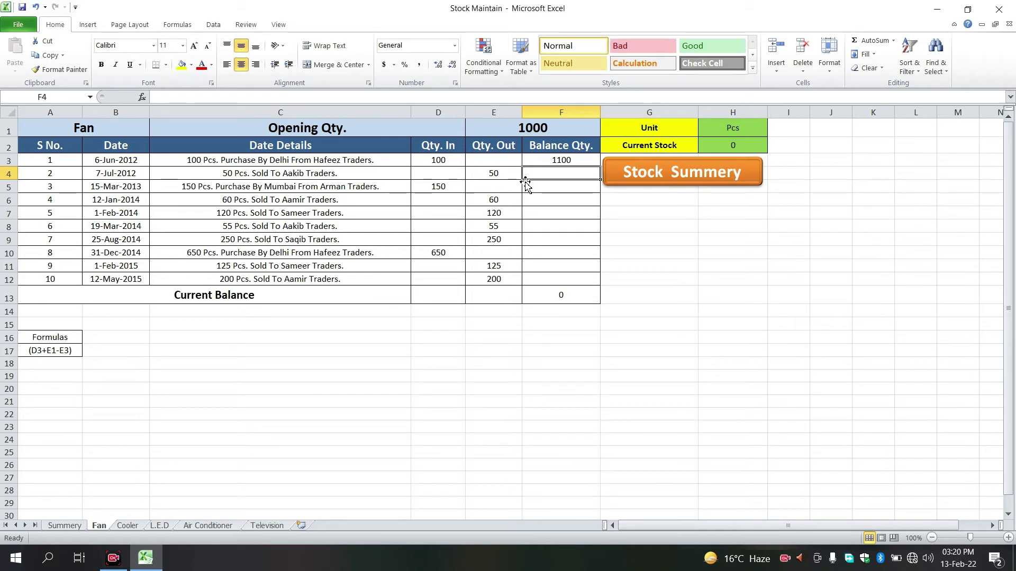
Step: Enter the formula =(F3+D4-E4) in F4 to compute the second Fan balance from the previous balance
text(=()
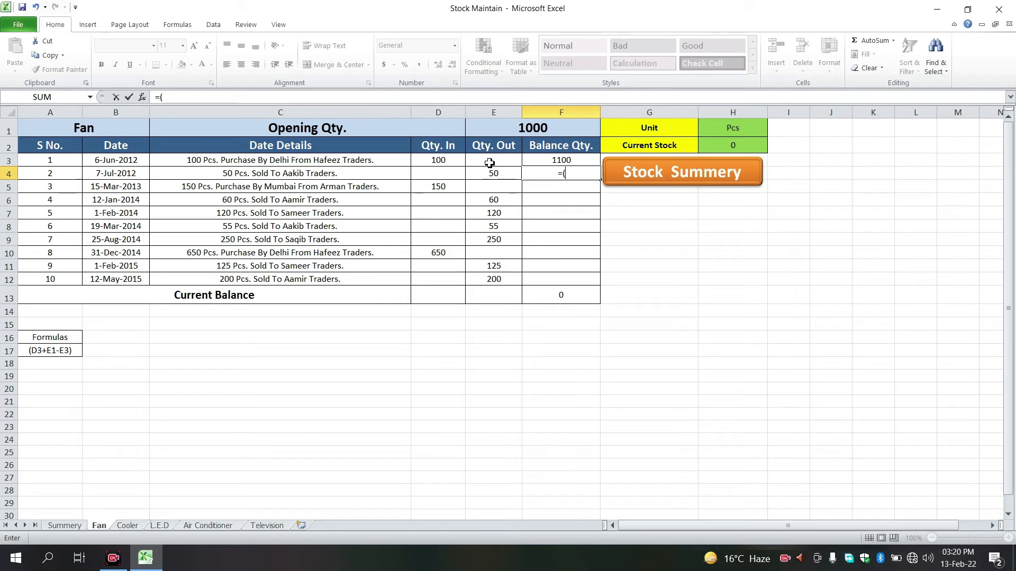
click(549, 161)
text(+)
click(434, 174)
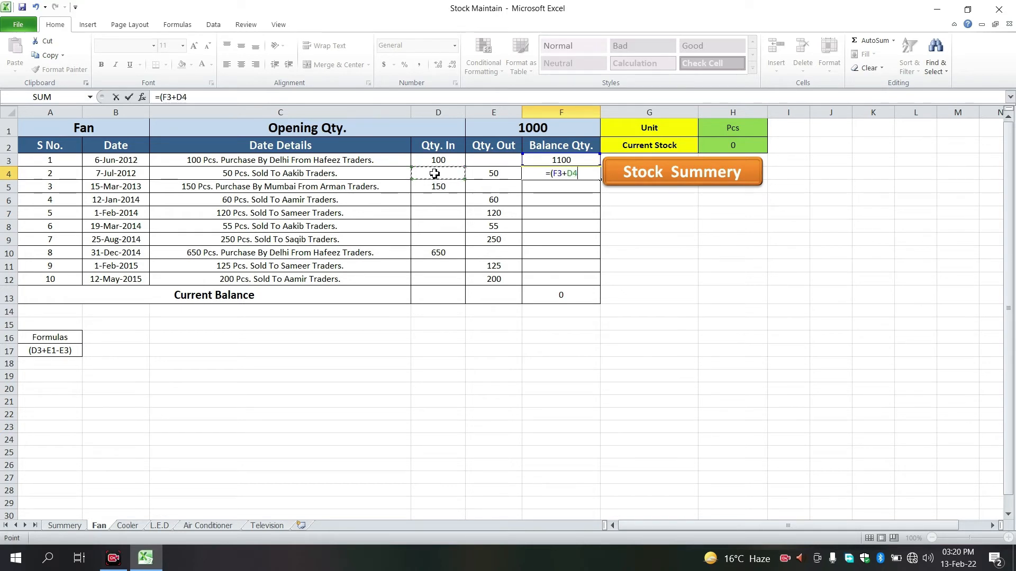
text(-)
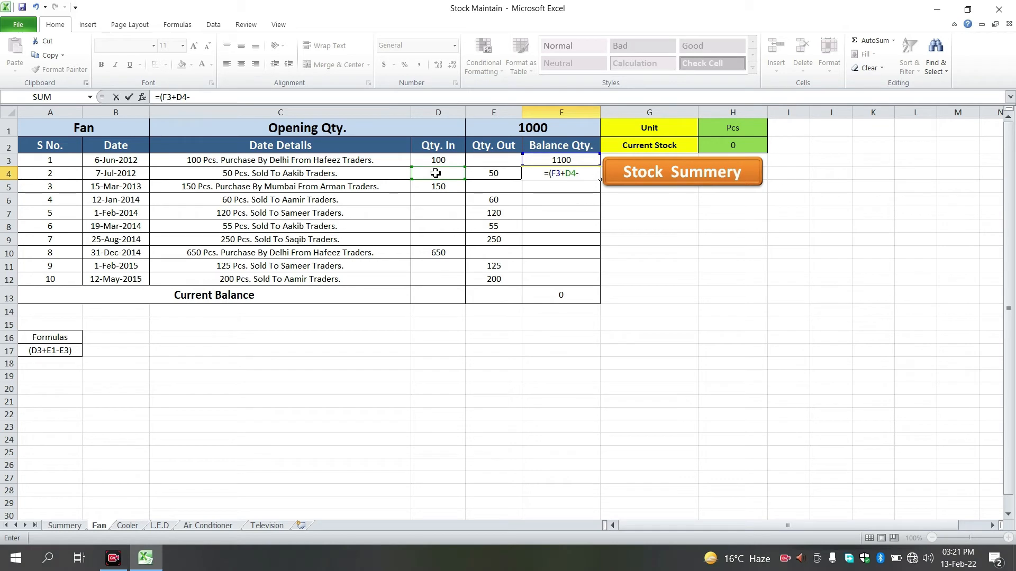
click(498, 174)
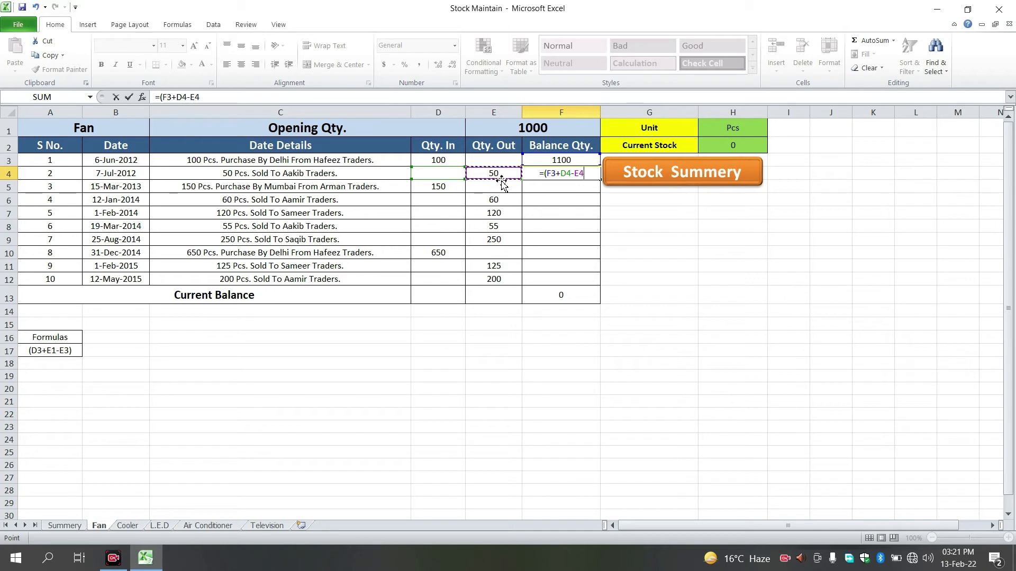
text())
key(Return)
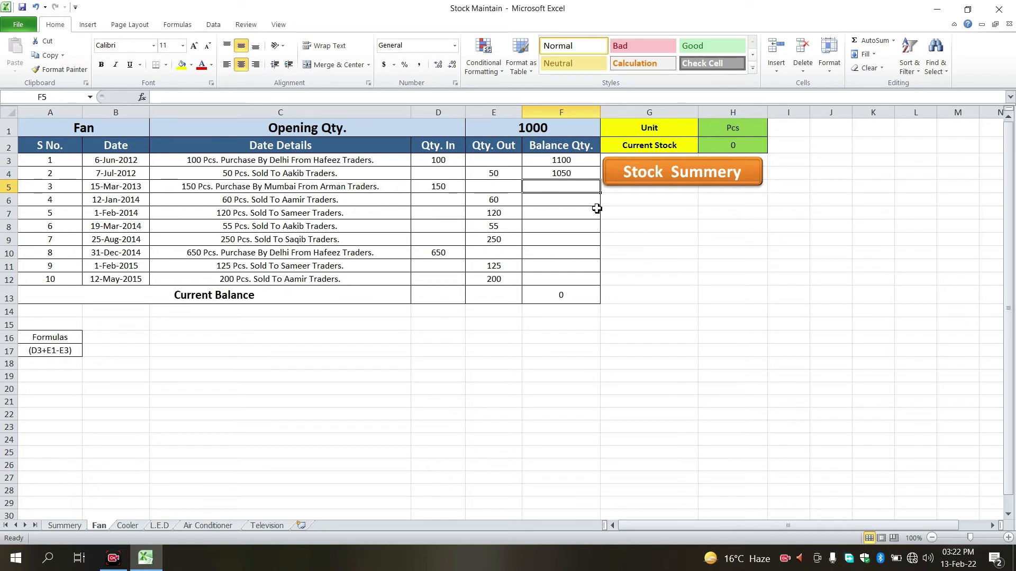
Step: Enter the formula =(F4+D5-E5) in F5 for the third row's Balance Qty
text(=()
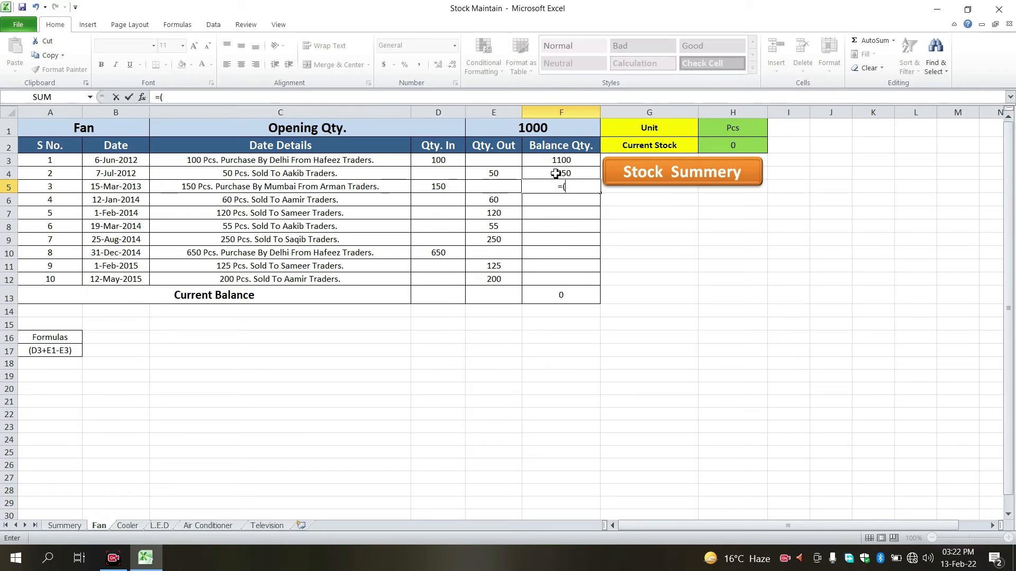
click(556, 174)
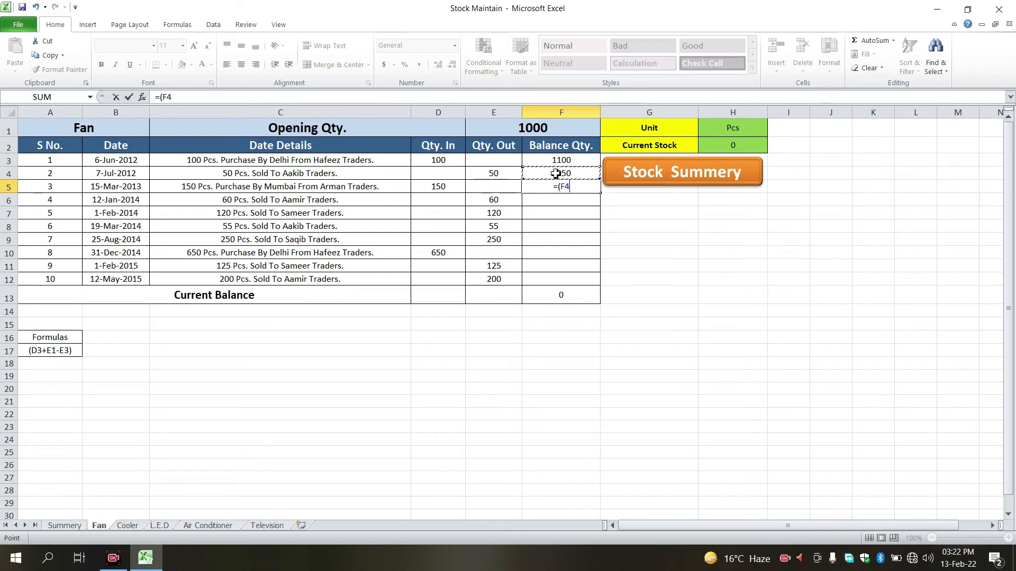
text(+)
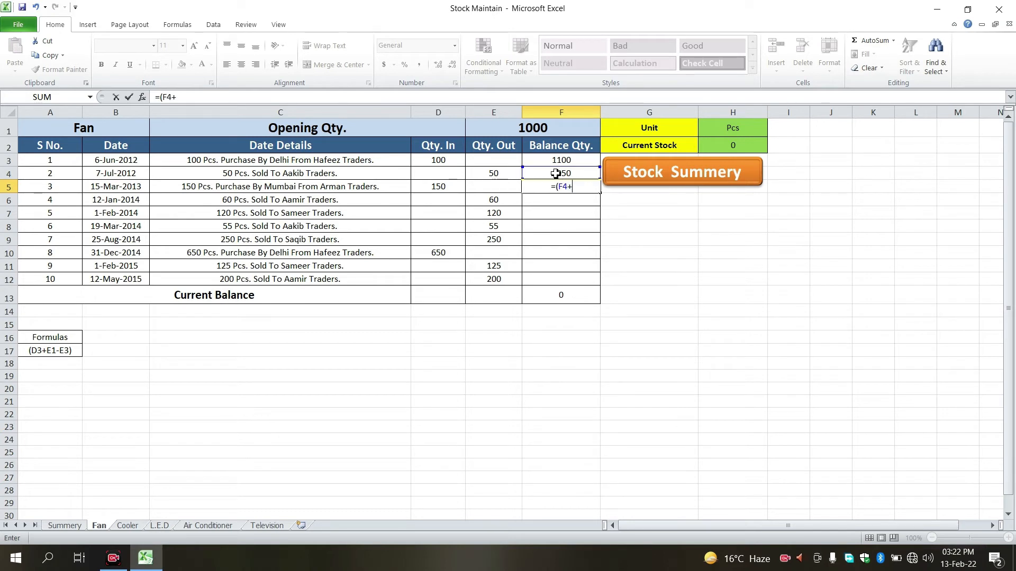
click(436, 190)
text(-)
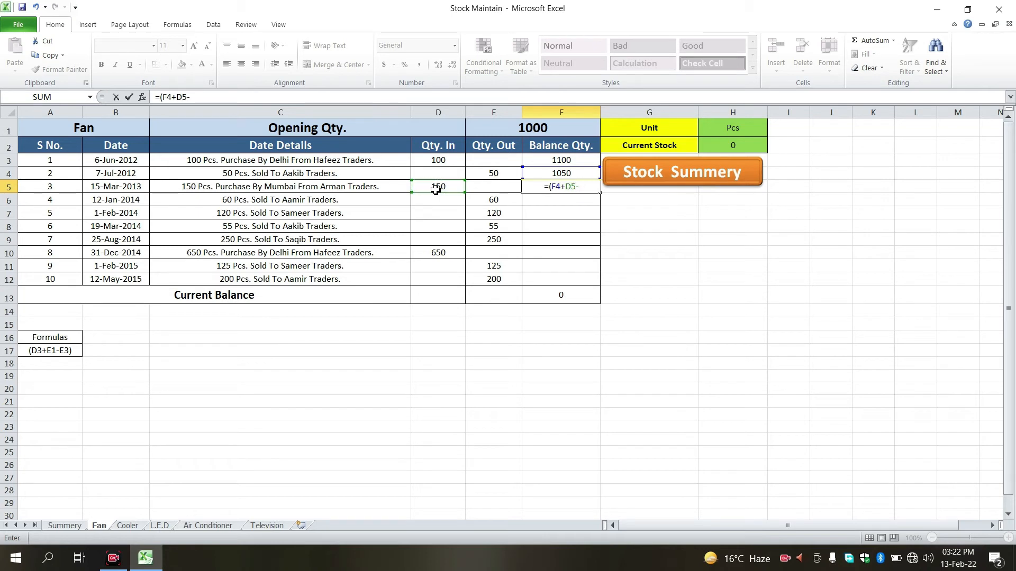
click(486, 194)
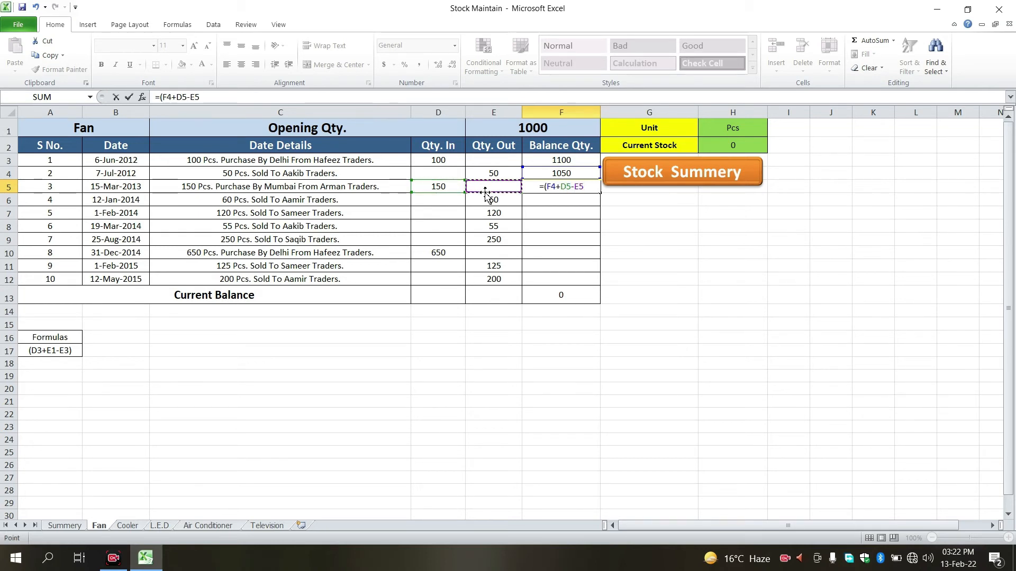
text())
key(Return)
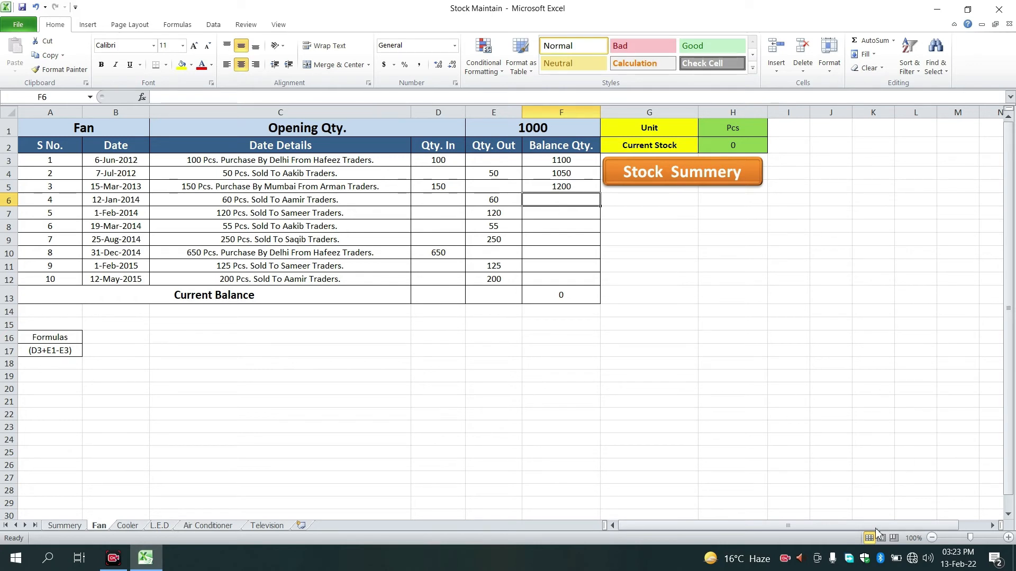
Step: Check the formula in F3, then try to extend the Balance Qty. formulas from F3:F5 down through F12
drag(575, 162, 573, 190)
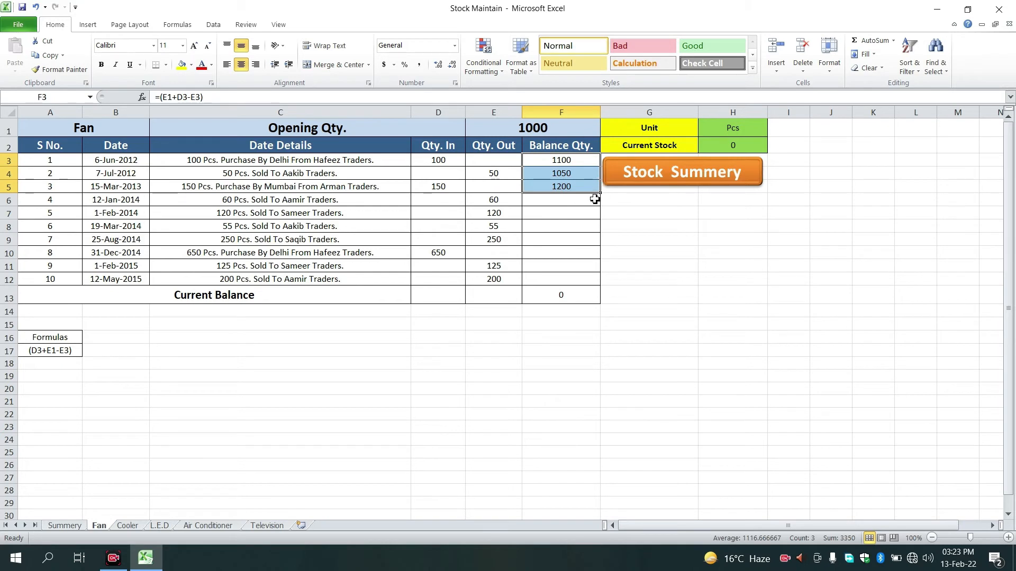
click(565, 162)
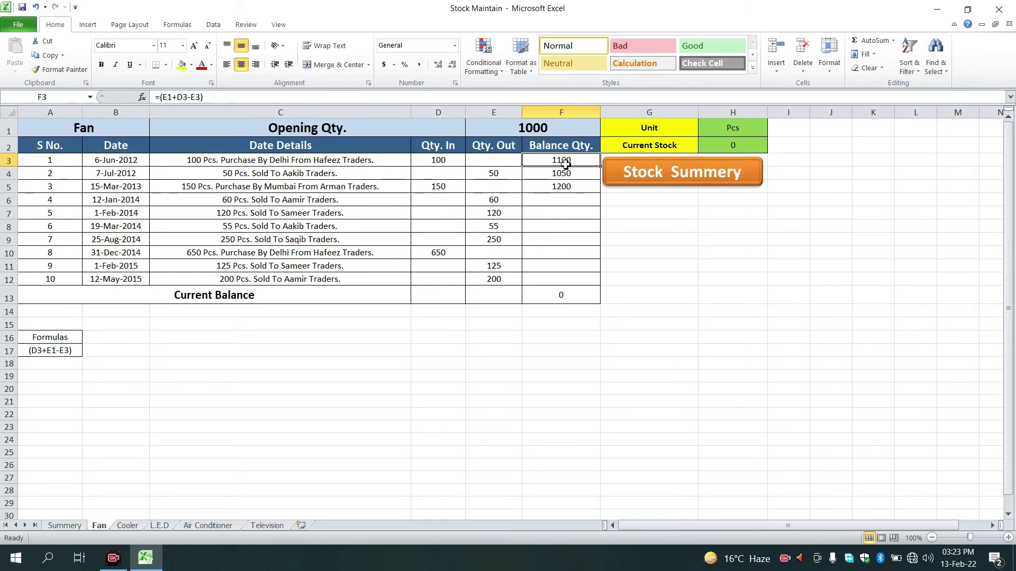
click(269, 99)
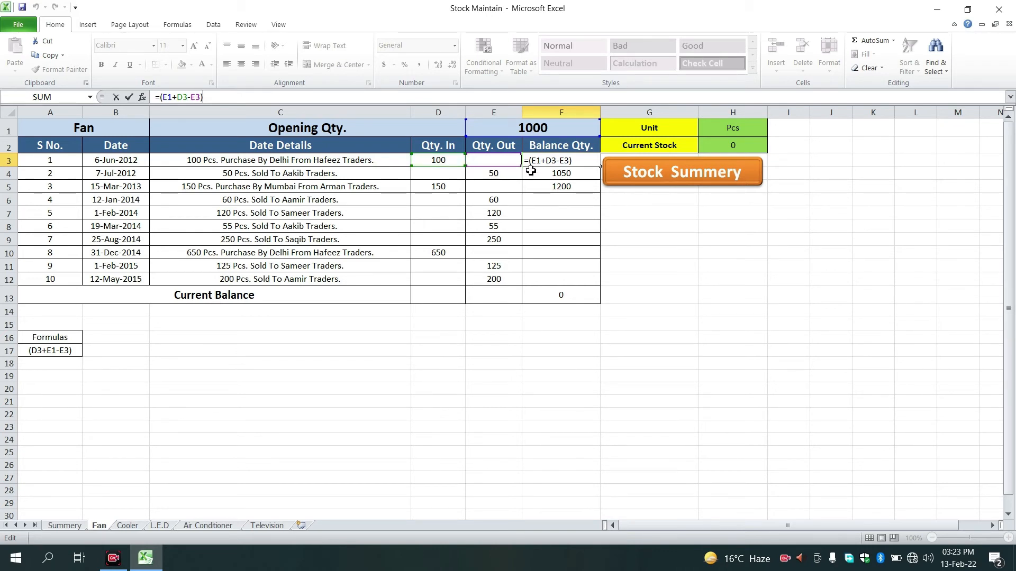
click(556, 182)
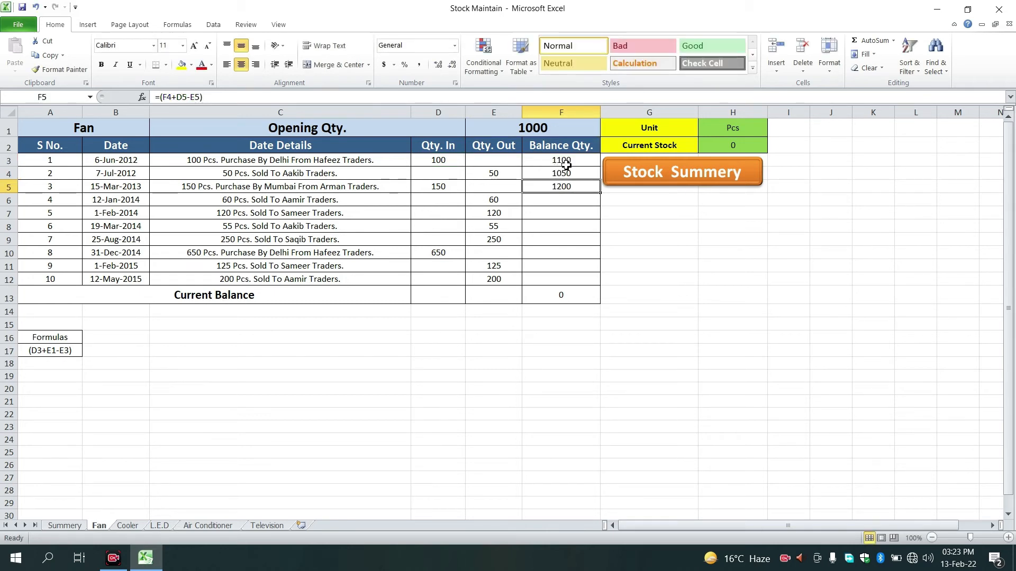
drag(570, 162, 603, 290)
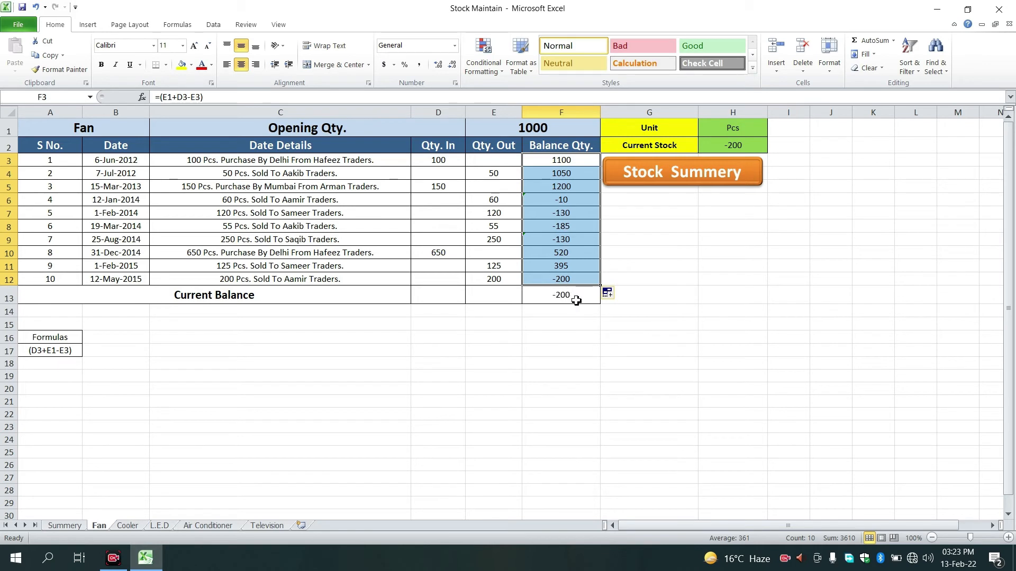
Step: Check the extended Balance Qty. formulas in F11, F7 and F6 on the Fan sheet
click(569, 266)
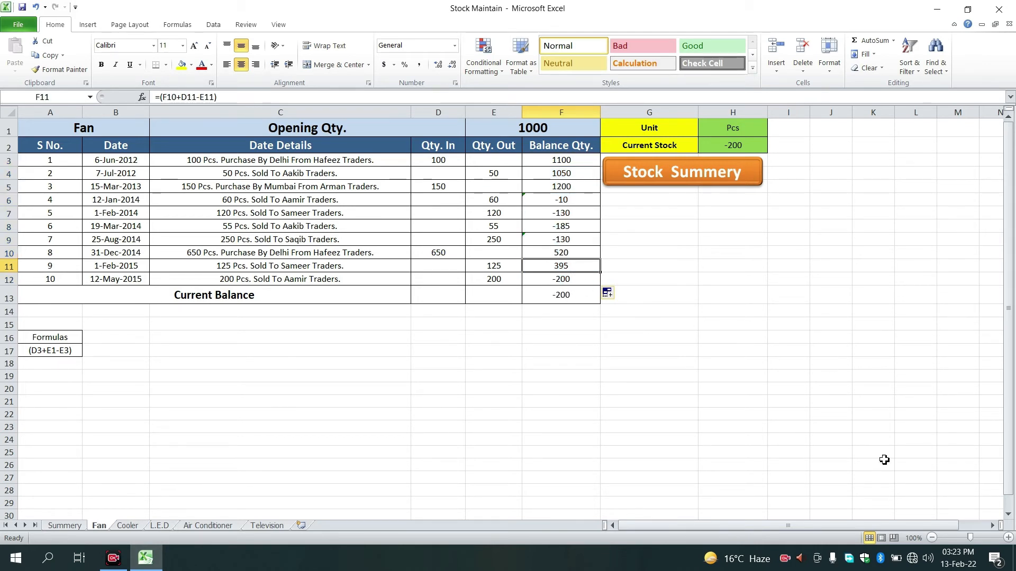
key(Up)
key(Up)
key(Up)
key(Up)
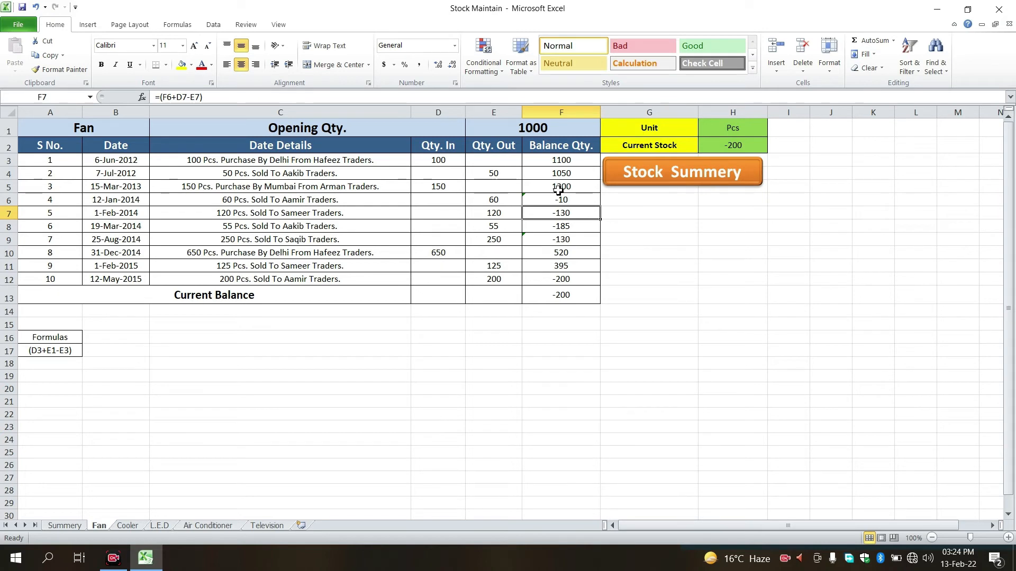
click(570, 202)
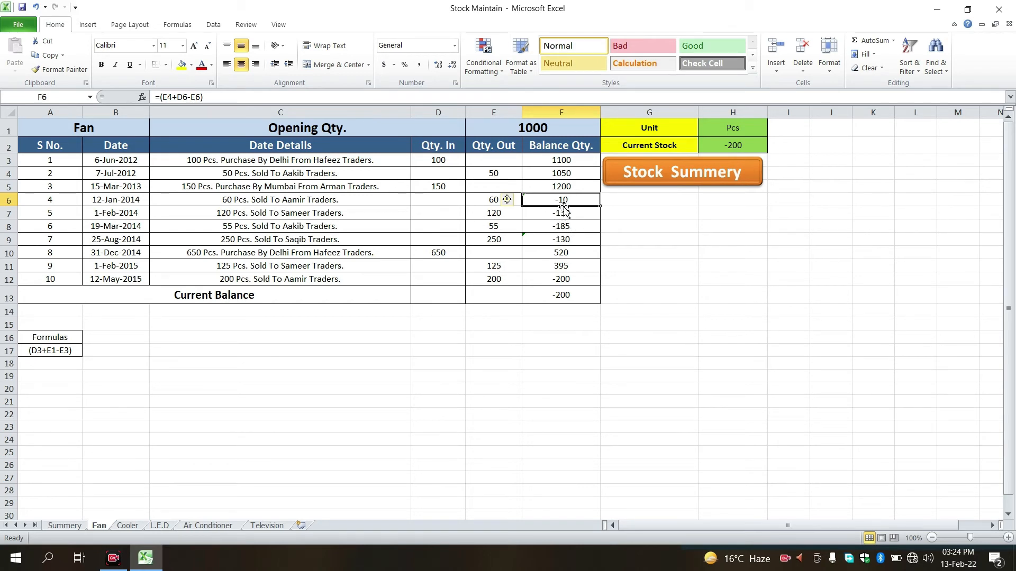
Step: Clear the extended formulas from F6:F12, keeping the Balance Qty. formulas in F3:F5
click(608, 199)
drag(574, 201, 576, 283)
key(Delete)
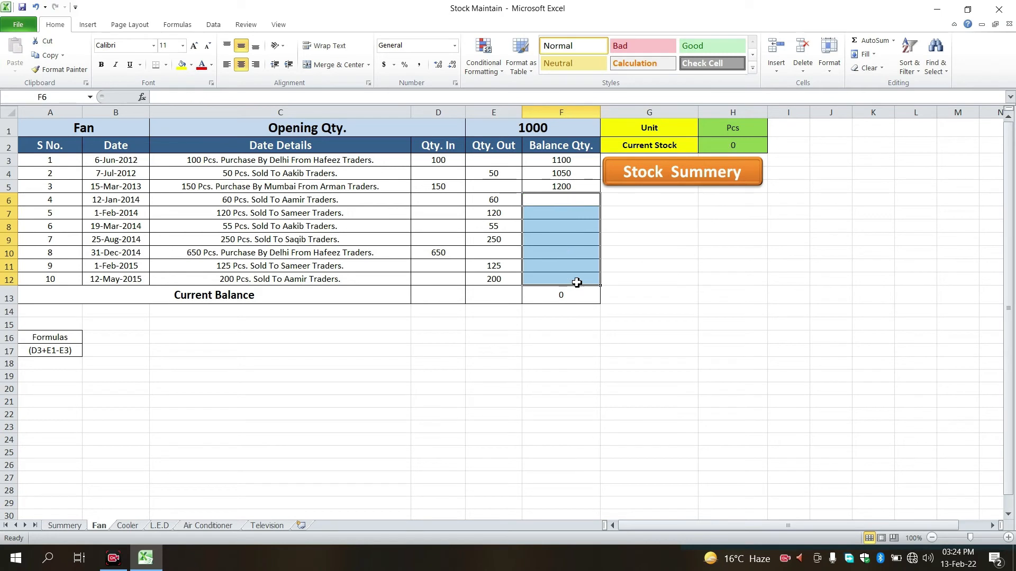
Step: Enter the formula =(F5+D6-E6) in F6 for the fourth row's Balance Qty
click(562, 203)
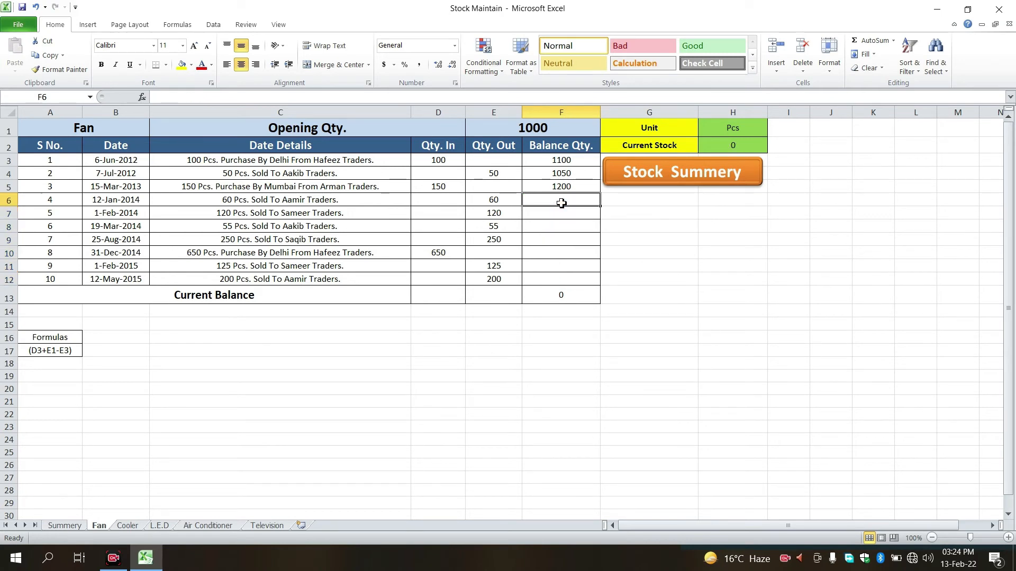
text(=()
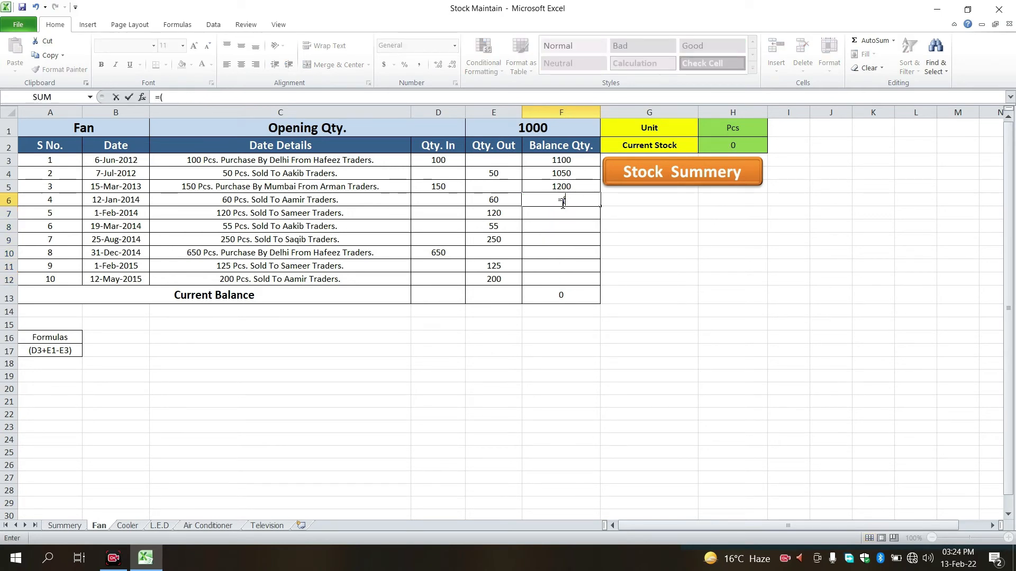
click(560, 187)
text(+)
click(448, 200)
text(-)
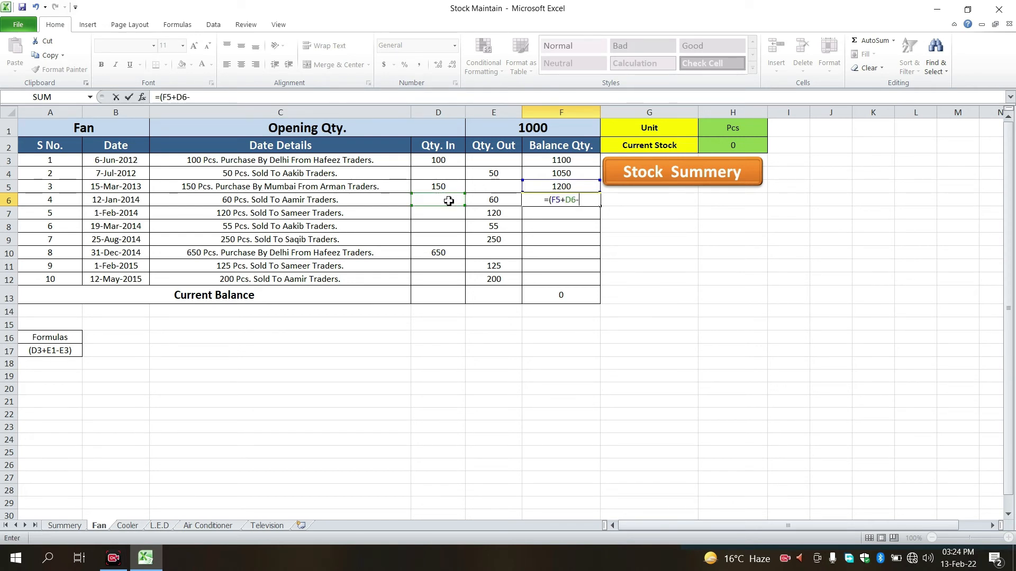
click(498, 201)
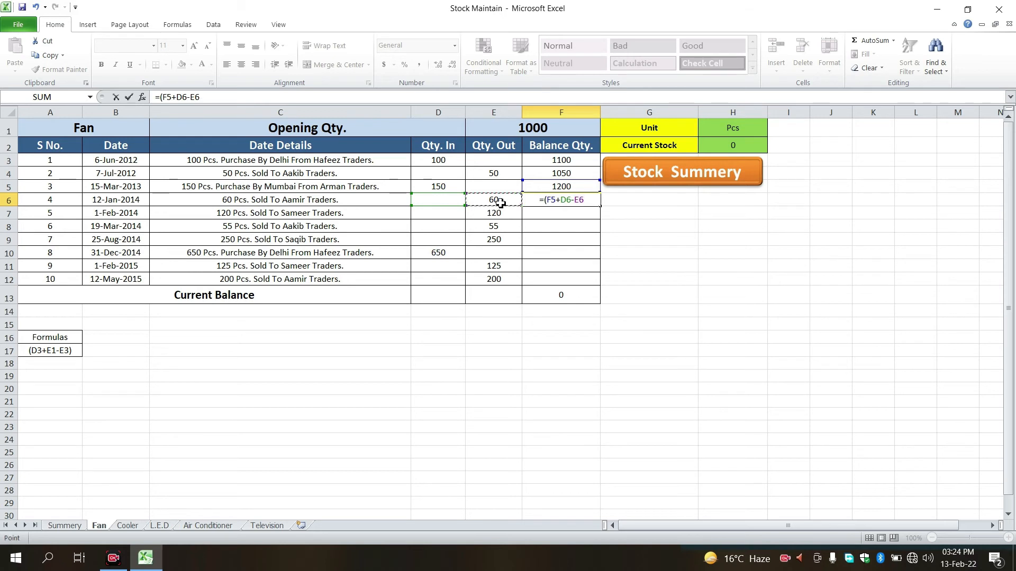
text())
key(Return)
Step: Copy the running balance formula from F6 down through F12 to complete the Balance Qty. column
key(ctrl+d)
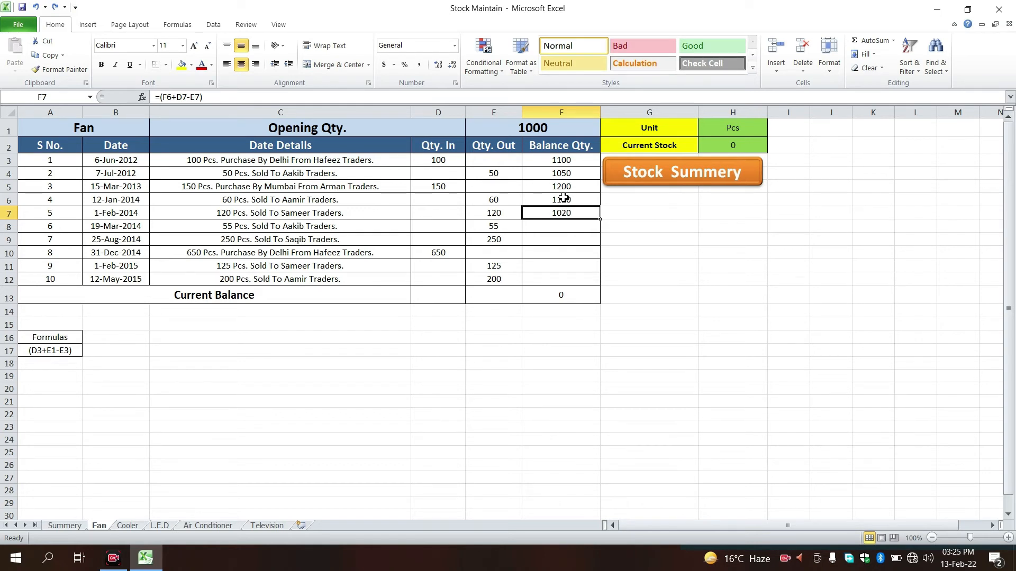
drag(564, 187, 564, 207)
click(562, 216)
drag(604, 223, 599, 281)
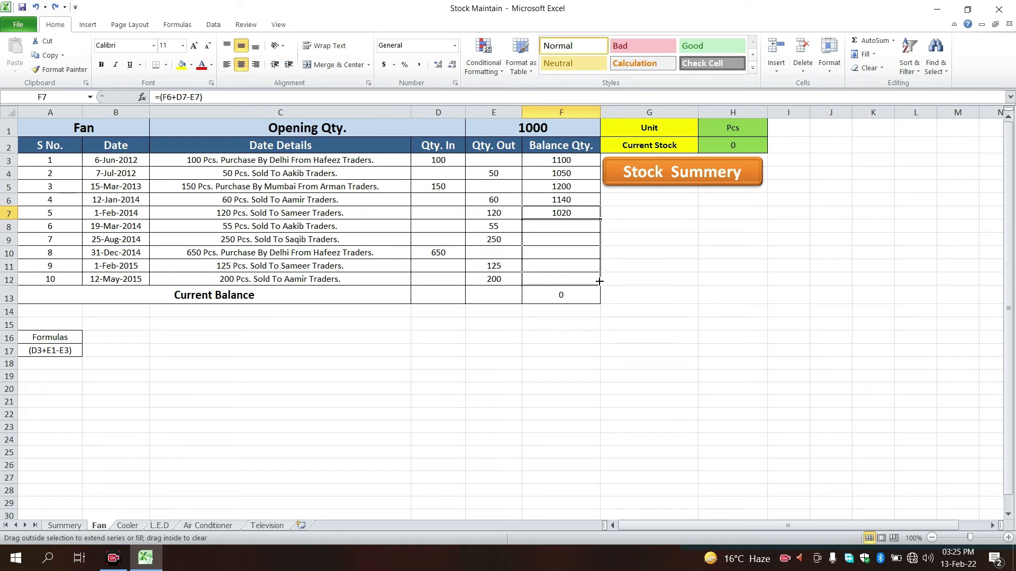
drag(599, 281, 599, 281)
click(679, 270)
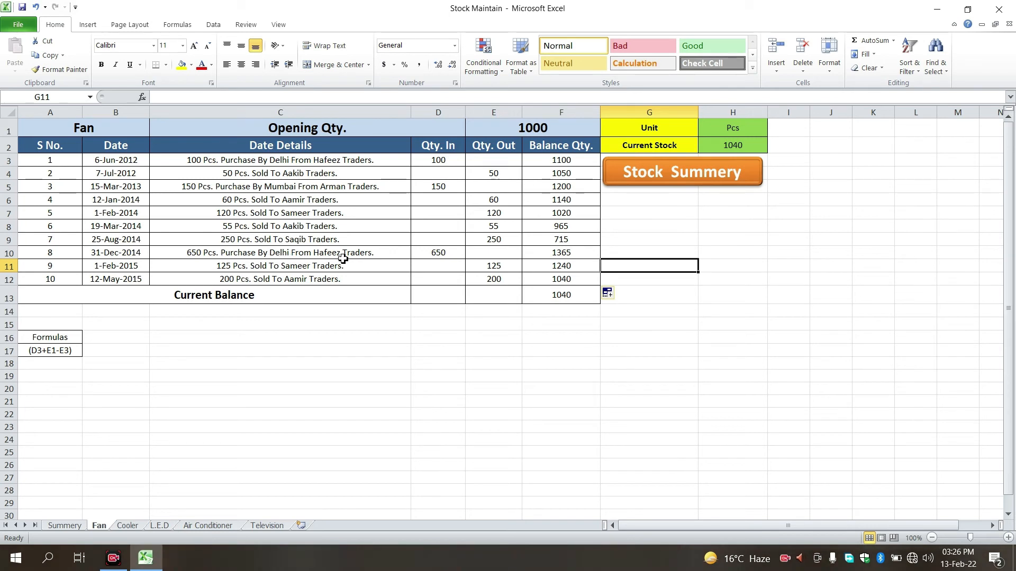
Step: Enter =(715+650) in the empty cell I10 to verify the row 10 balance
click(571, 241)
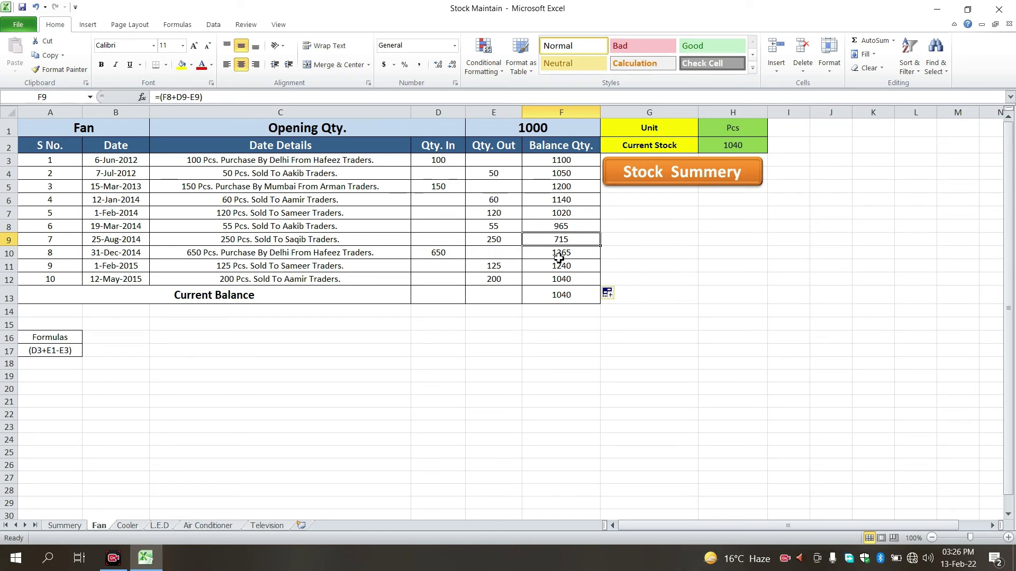
click(808, 254)
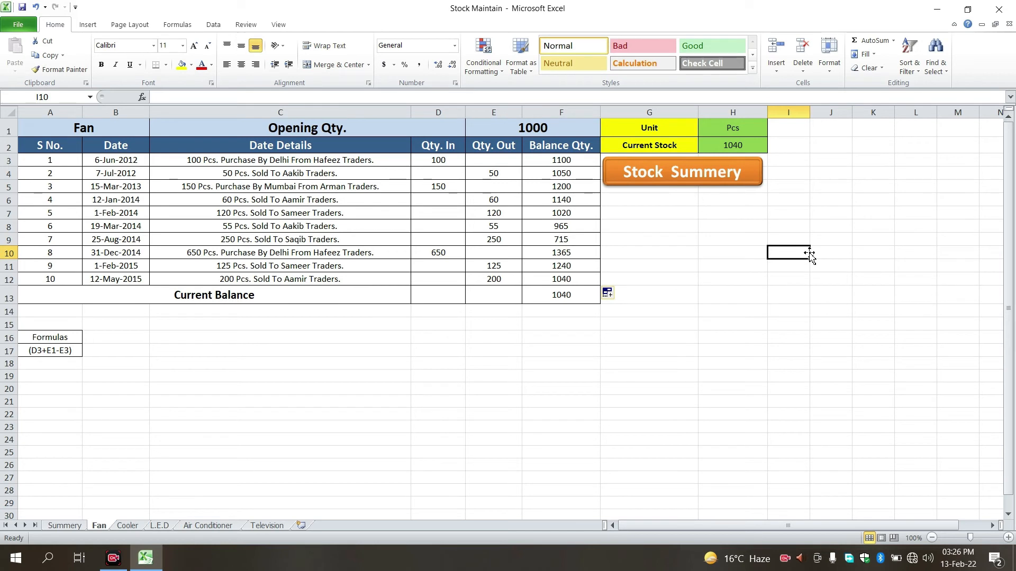
text(=()
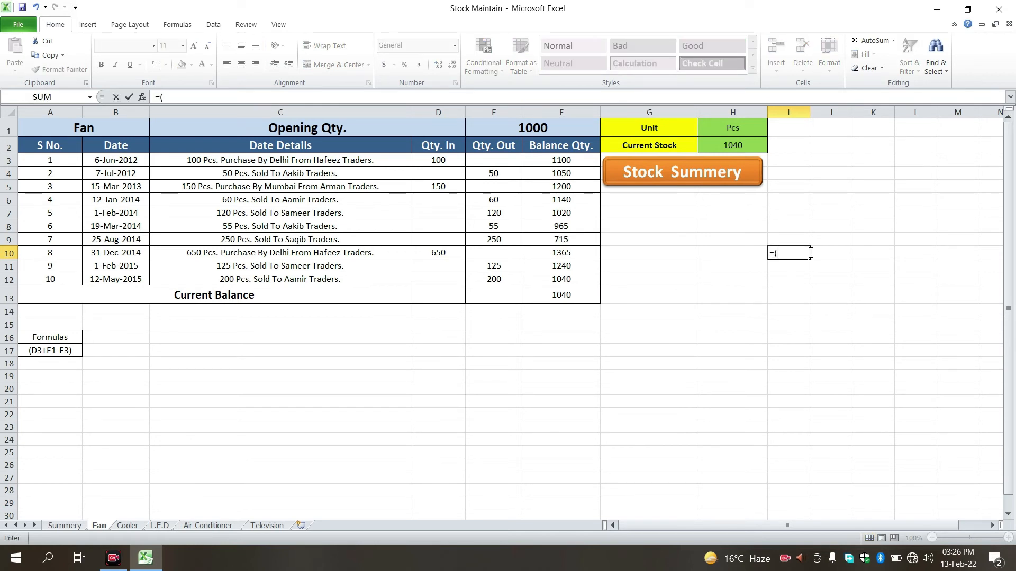
text(715+650))
key(Return)
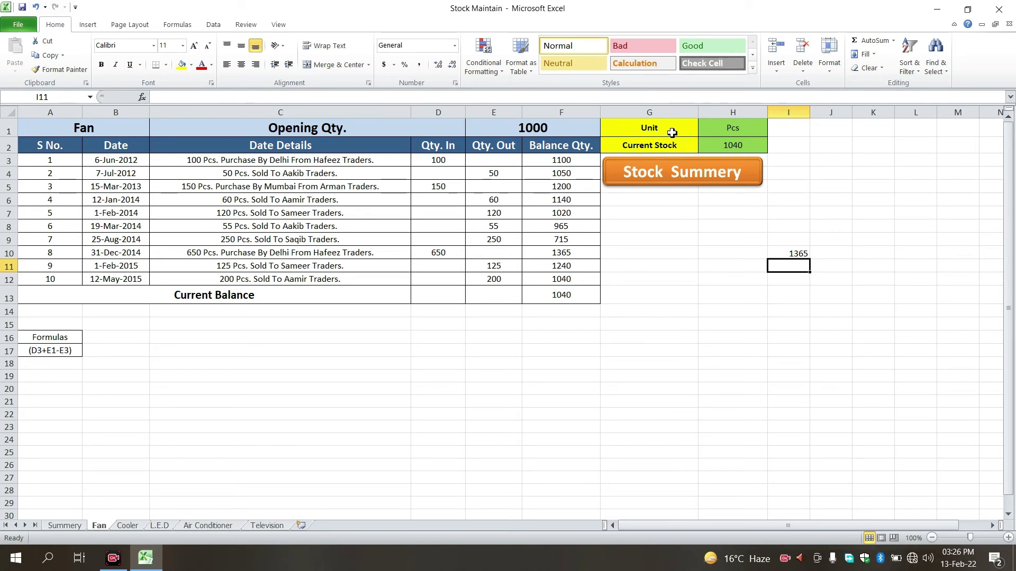
Step: Clear the Current Stock formula in H2 and the check calculation in I10
click(733, 151)
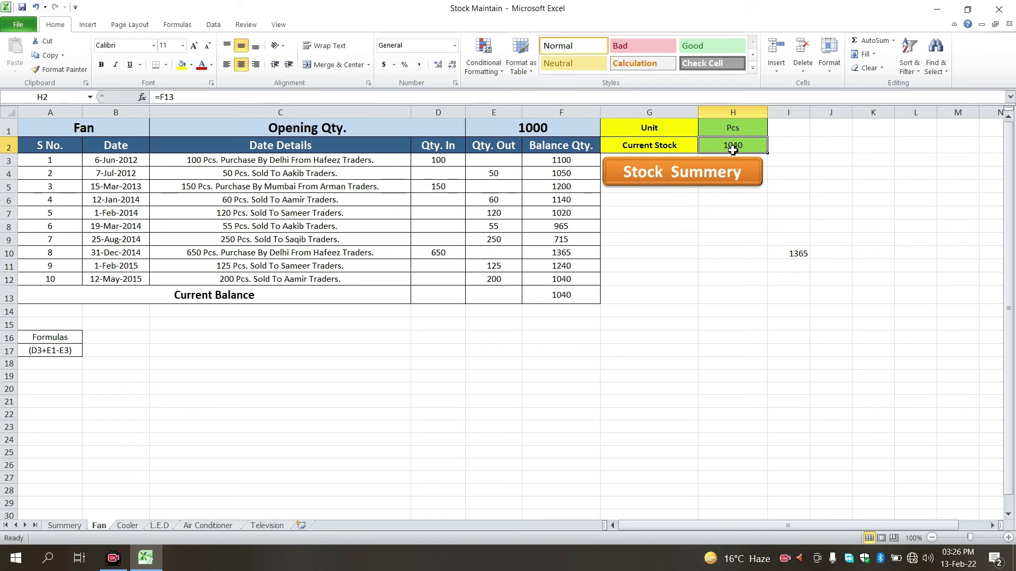
key(Delete)
click(803, 251)
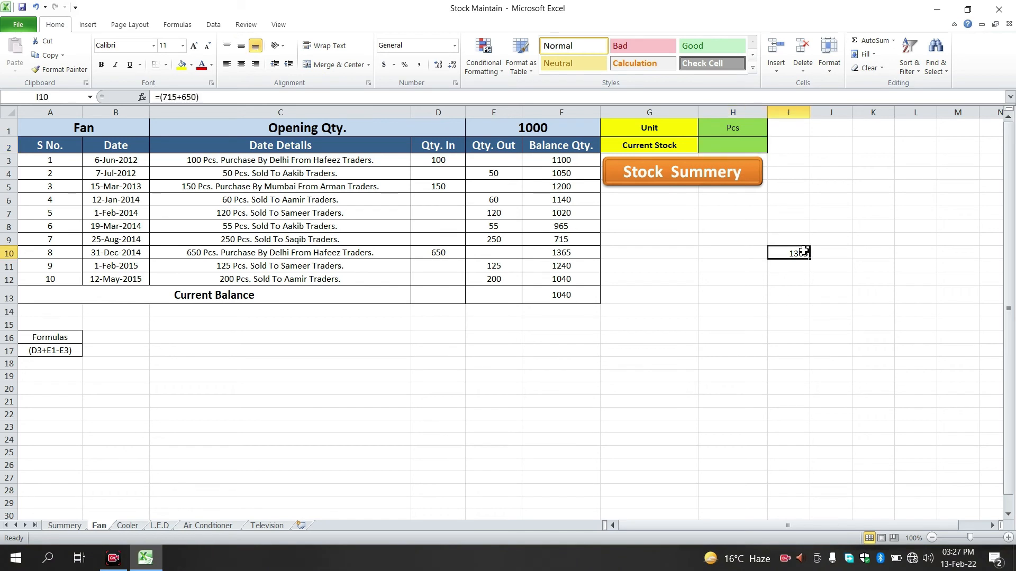
key(Delete)
Step: Check the Current Balance formula in F13 and link the Current Stock cell H2 to it with =F13
click(563, 298)
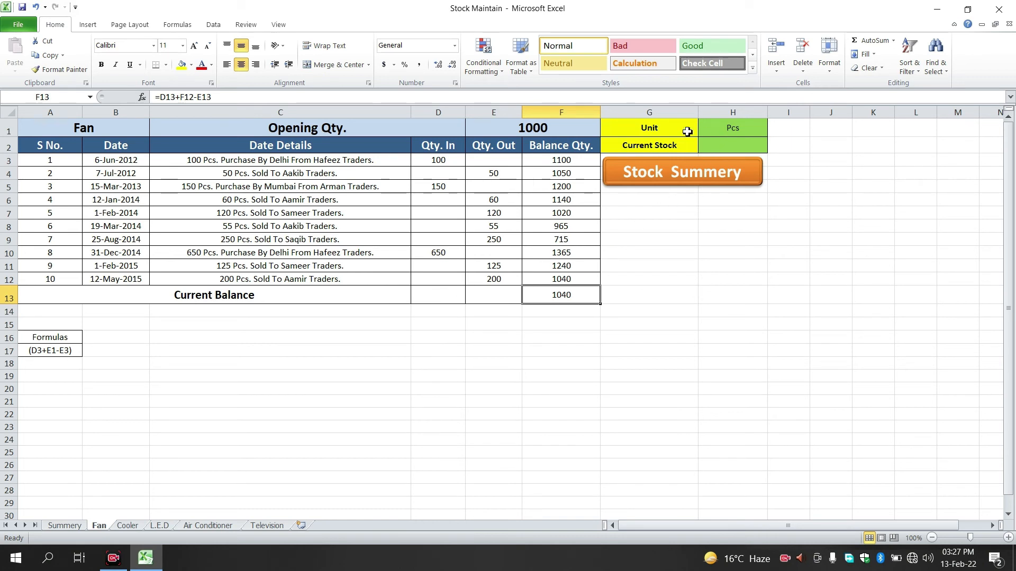
click(727, 147)
text(=)
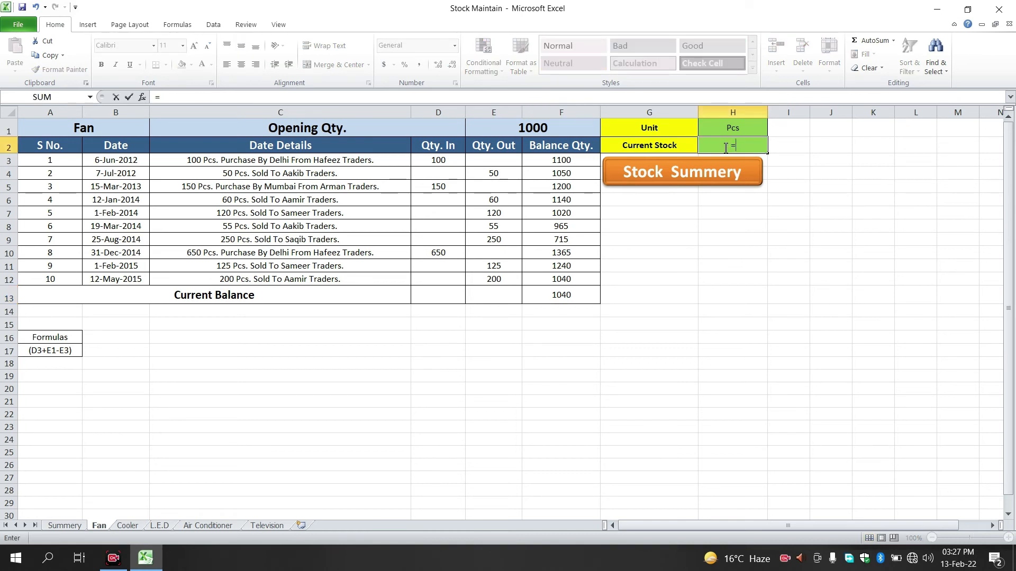
click(571, 295)
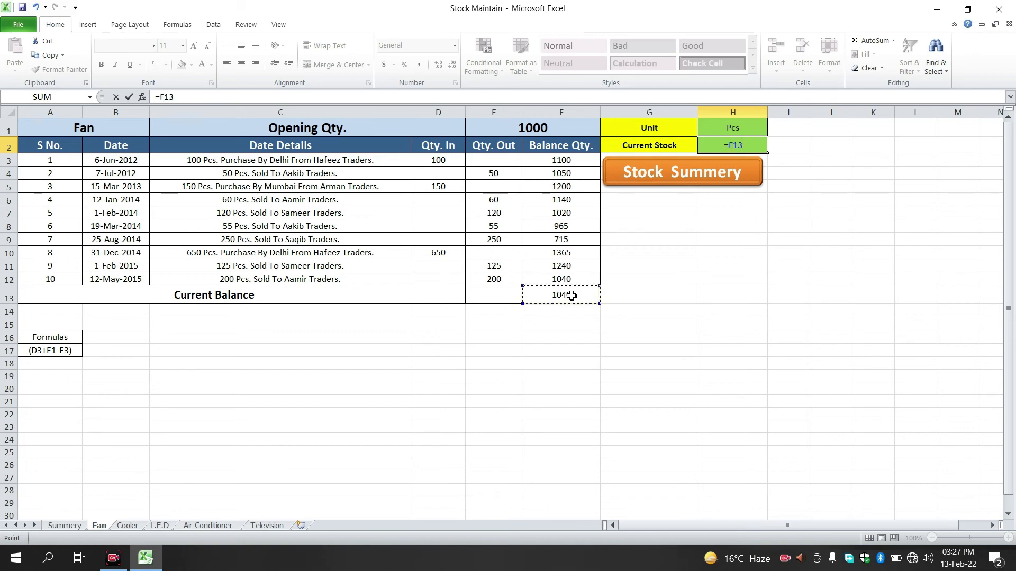
key(Return)
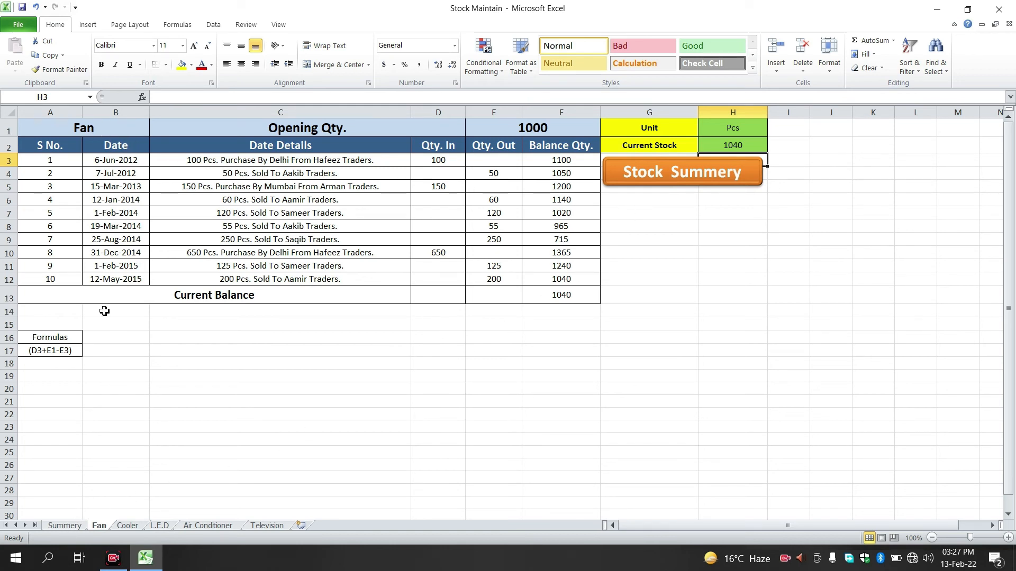
Step: Clear the Current Stock formula in H2 of the Fan sheet and Fan's Balance Qty. formula in C4 of the Summery sheet
click(59, 527)
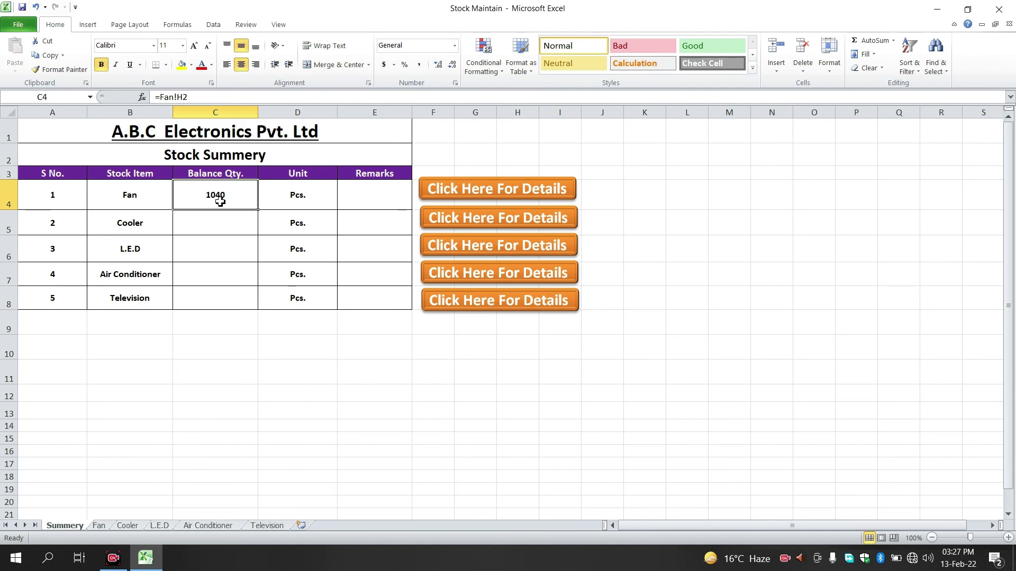
click(100, 526)
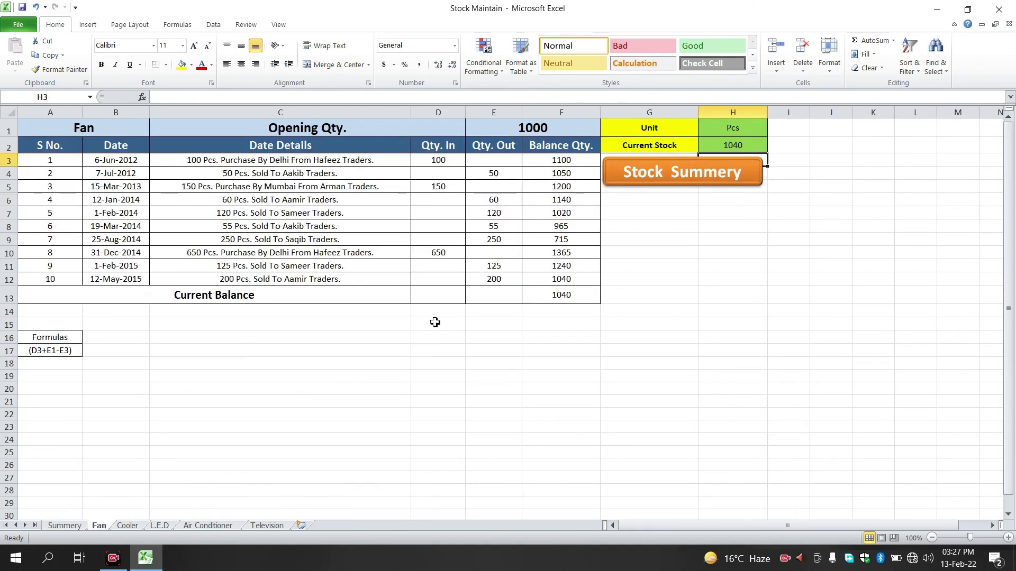
click(737, 146)
key(Delete)
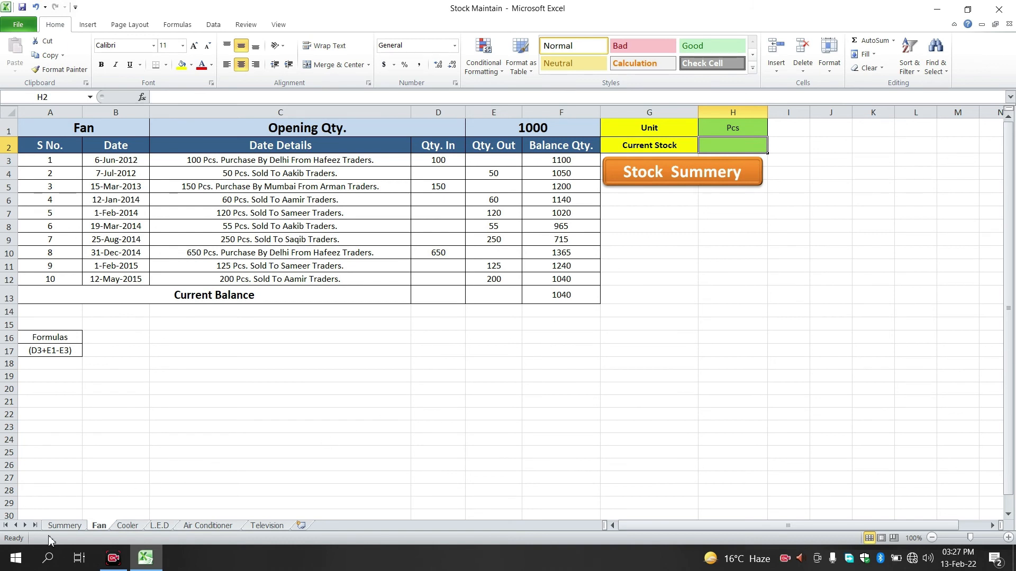
click(61, 526)
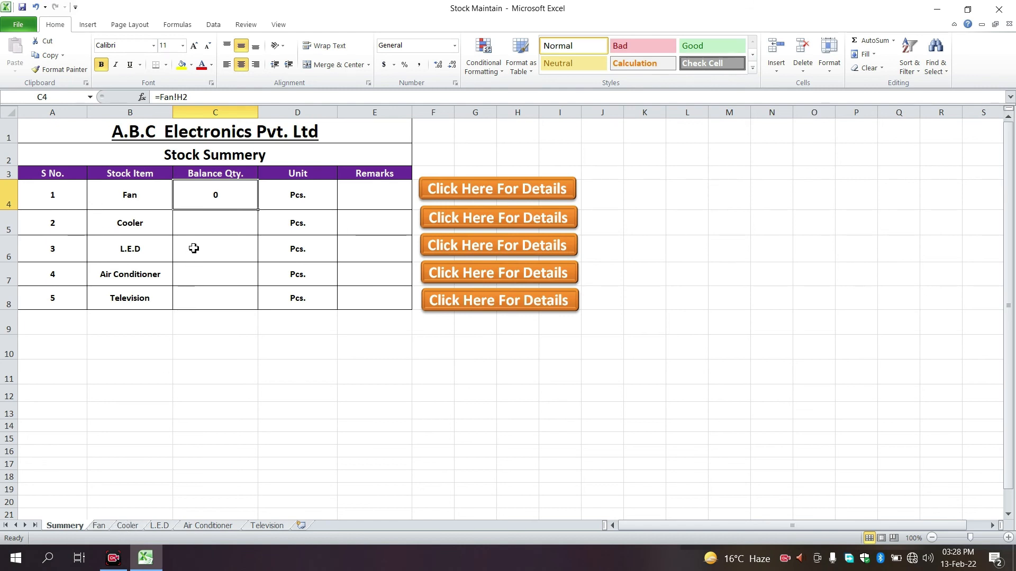
key(Delete)
Step: On the Fan sheet, enter =F13 in H2 so Current Stock takes the Current Balance
click(101, 525)
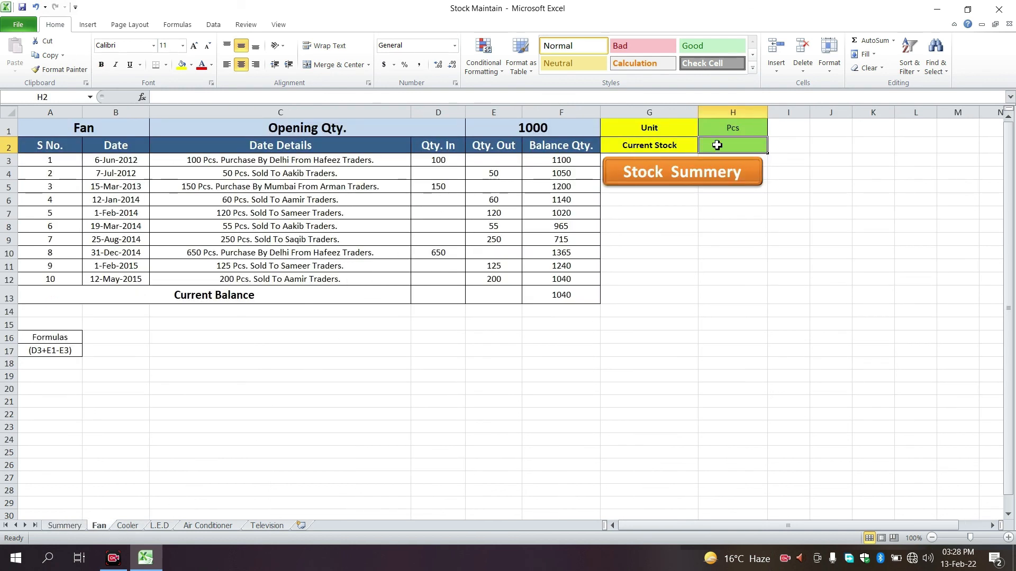
text(=)
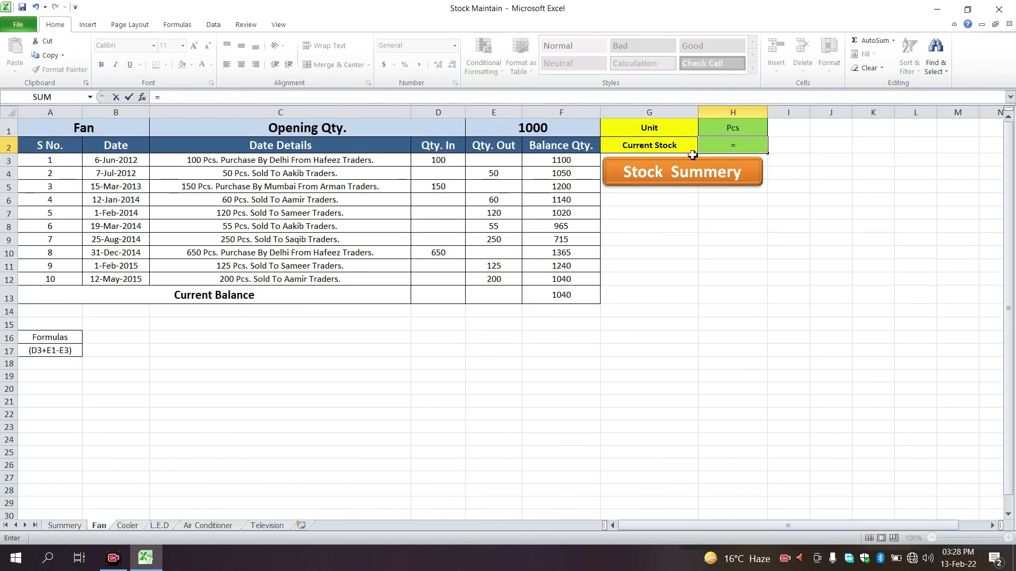
click(561, 297)
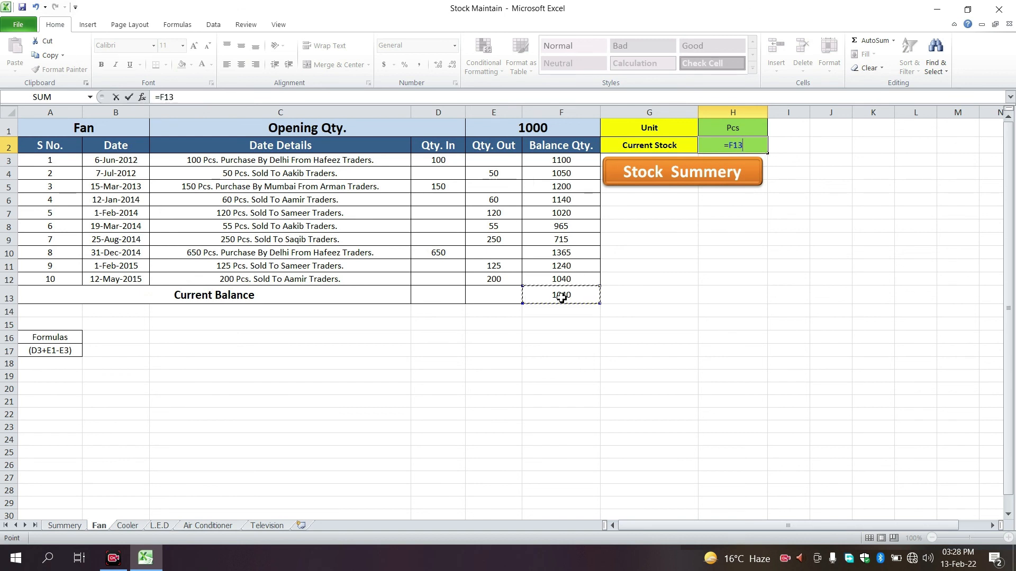
key(Return)
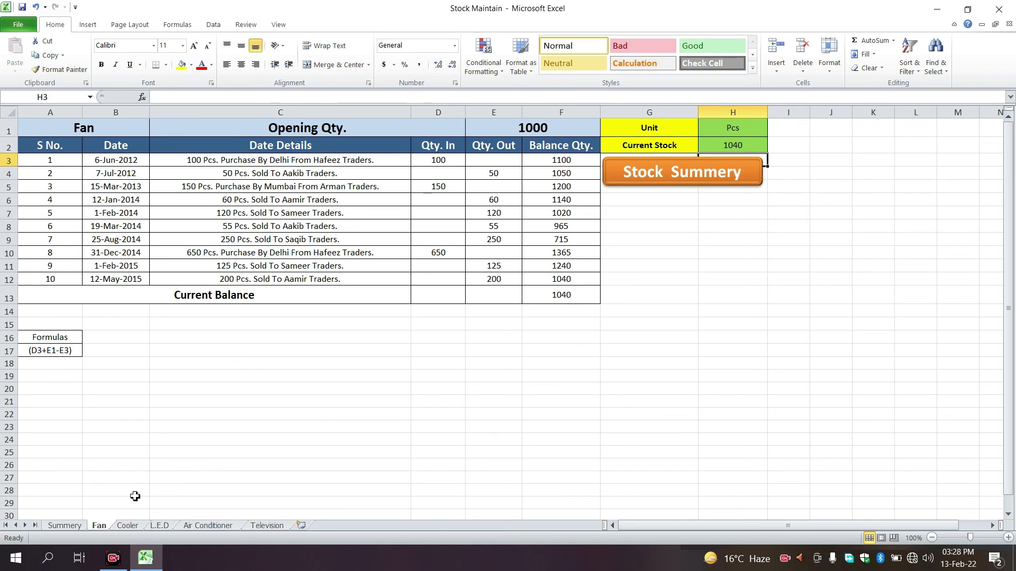
Step: On the Summery sheet, link Fan's Balance Qty. in C4 to the Current Stock cell with =Fan!H2
click(64, 525)
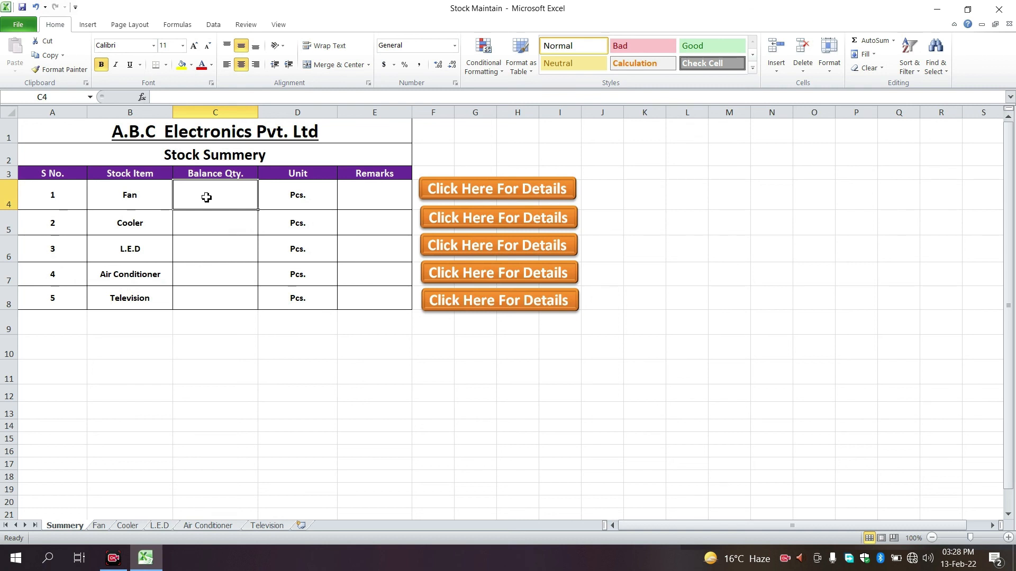
text(=)
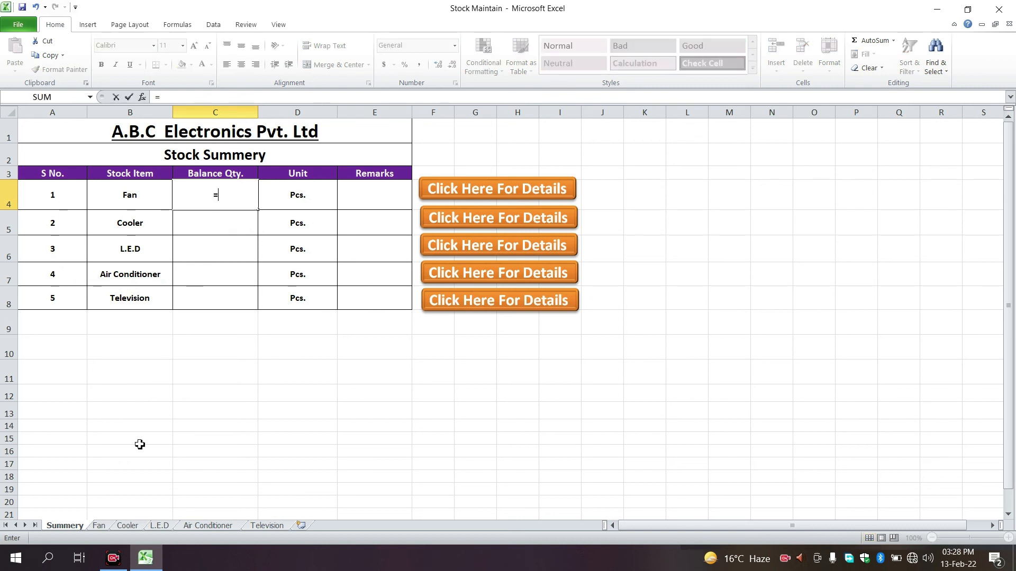
click(99, 526)
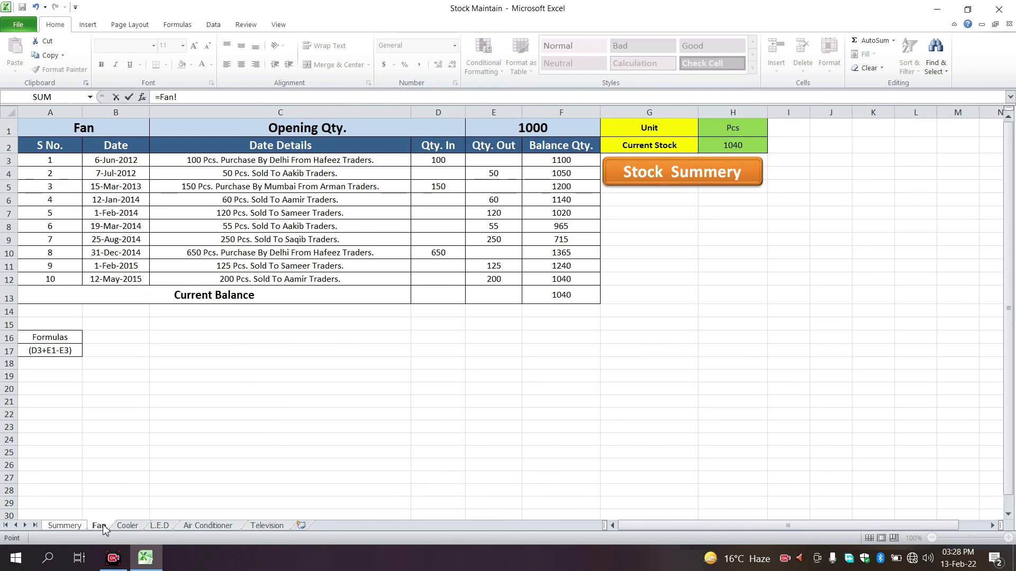
click(731, 145)
key(Return)
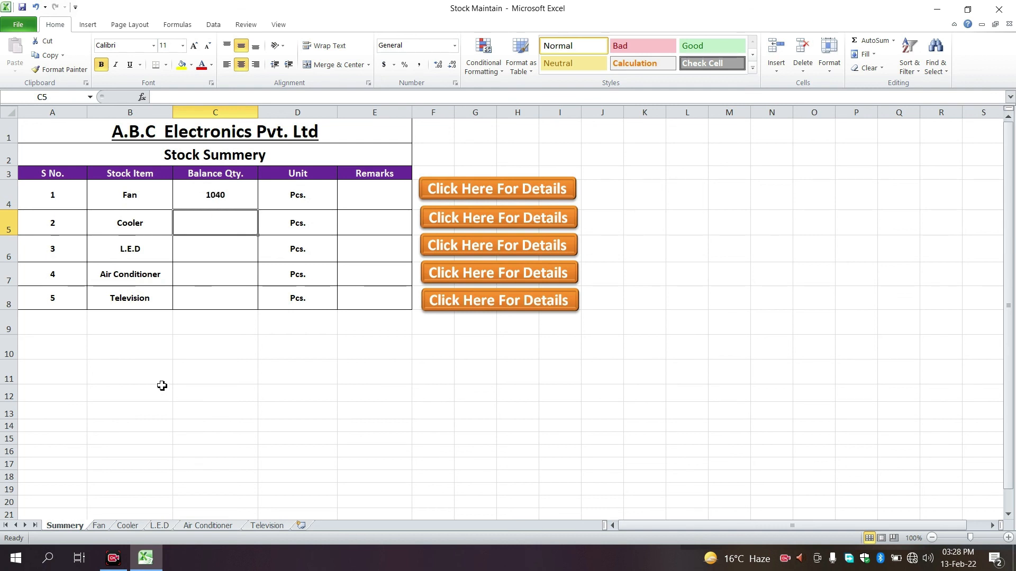
Step: On the Fan sheet, check the Current Stock formula in H2 and replace the formula note in A17 with wording starting =(opening Qty+Qty
click(99, 526)
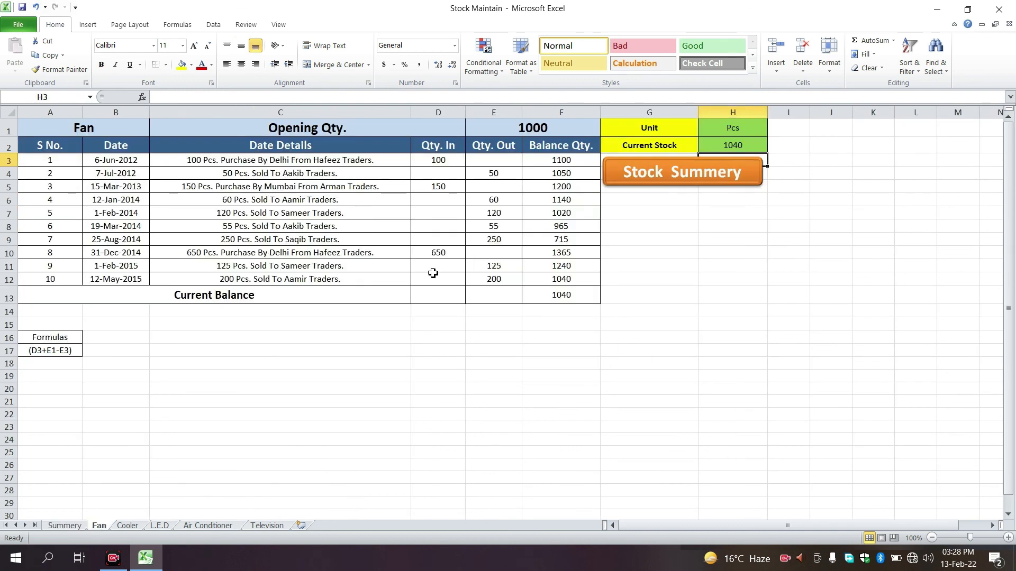
click(728, 148)
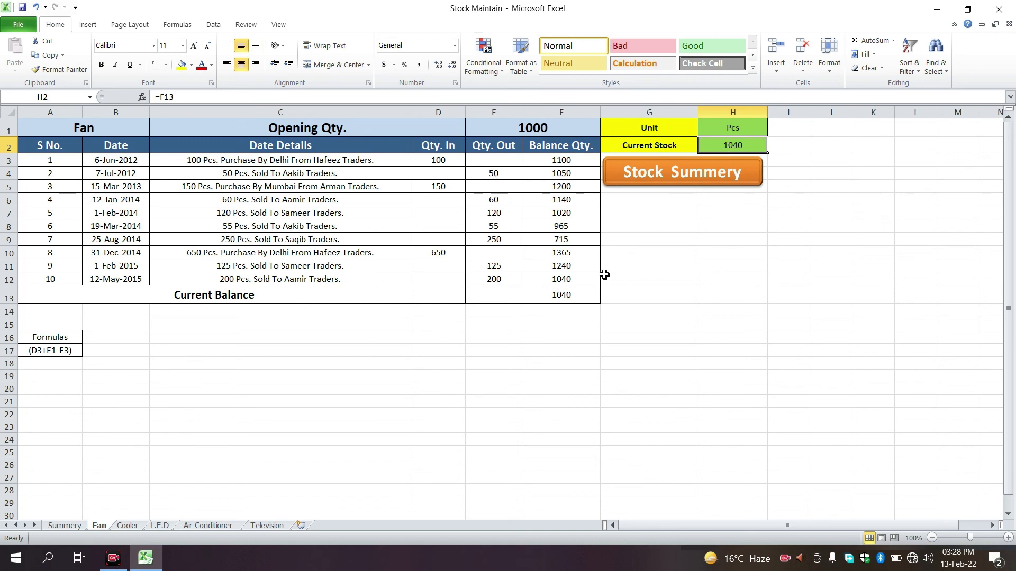
click(71, 351)
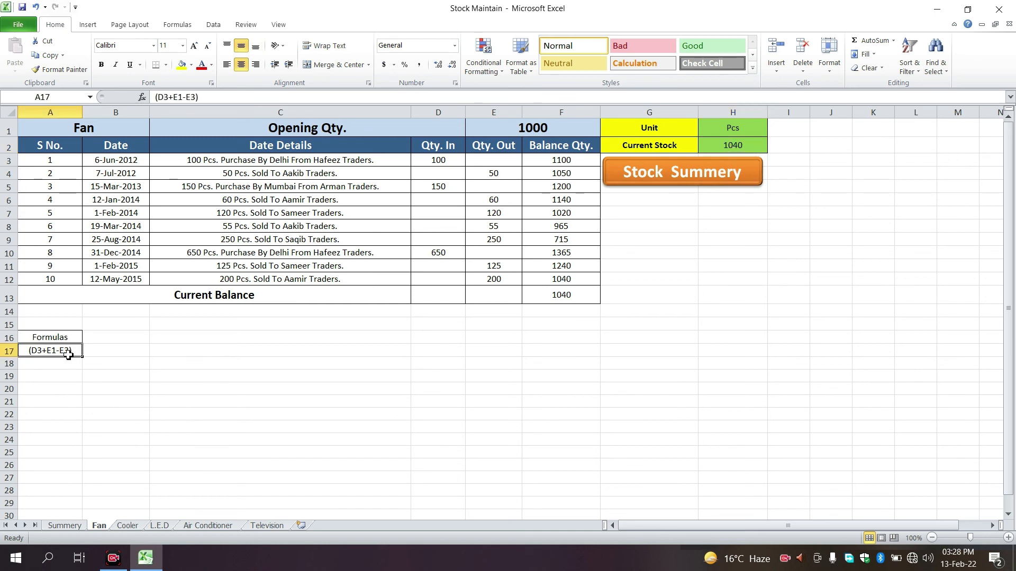
key(Delete)
text(=()
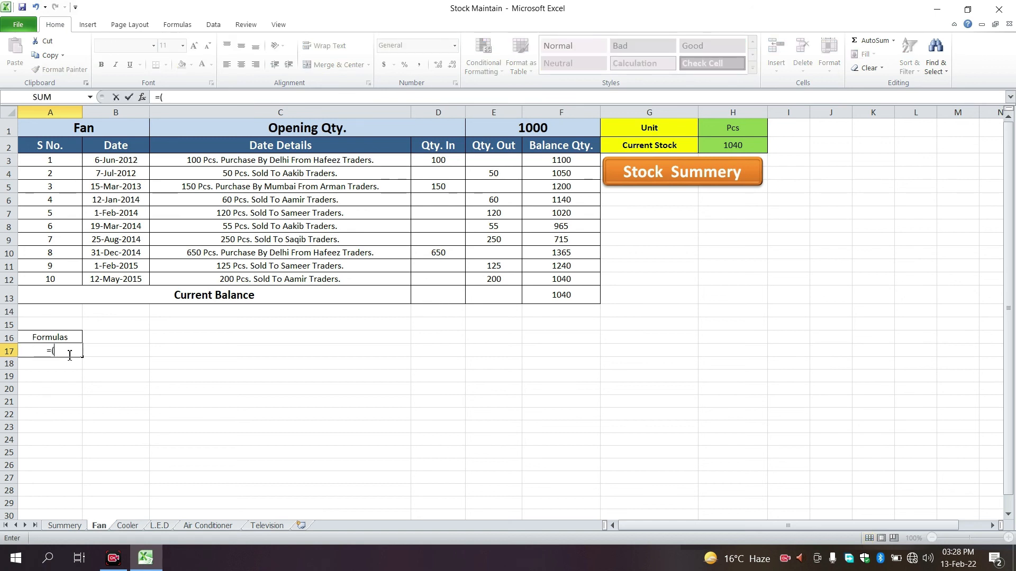
text(op)
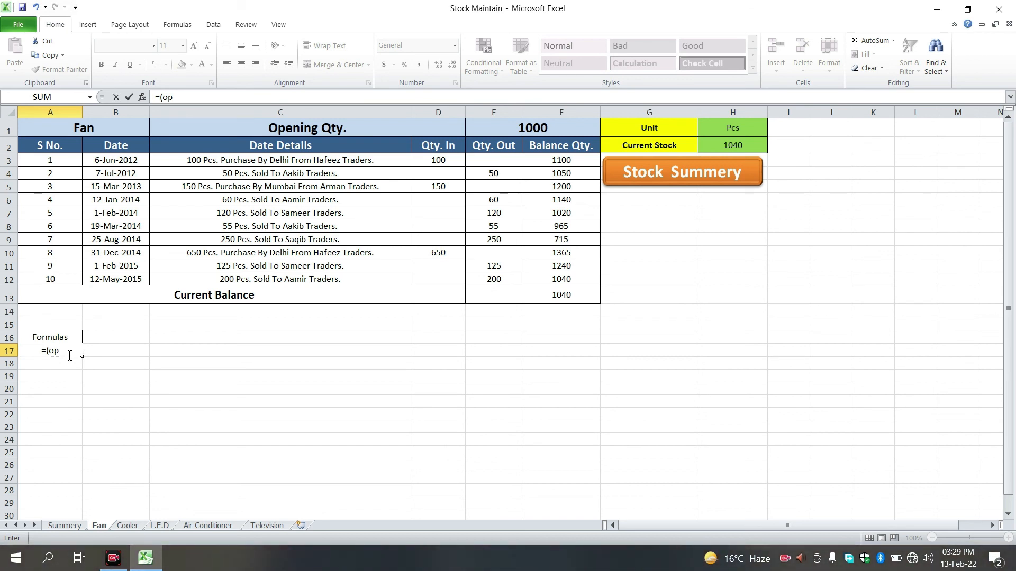
text(nn)
key(BackSpace)
key(BackSpace)
text(ening Qty+q)
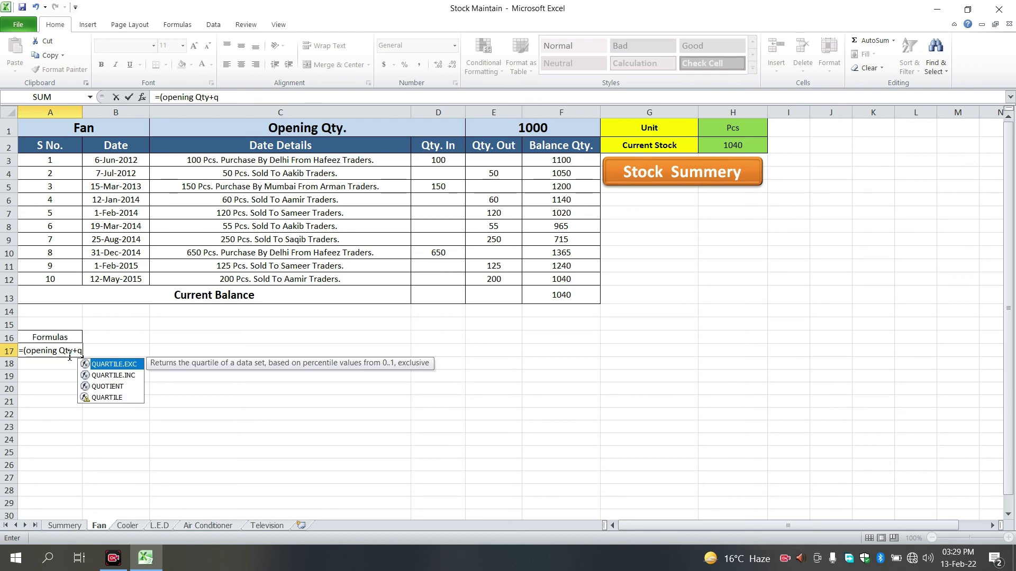
key(BackSpace)
text(Qty)
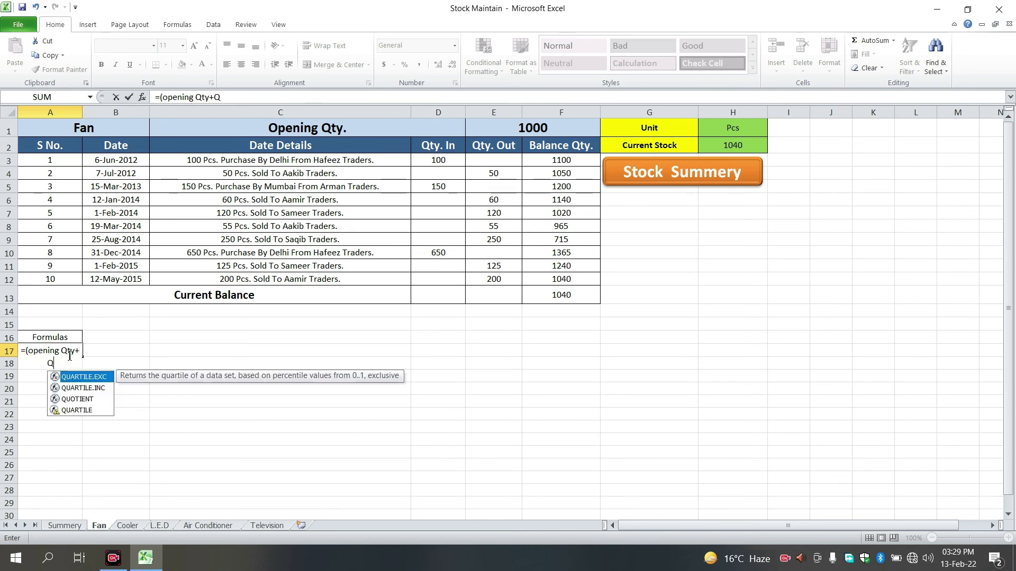